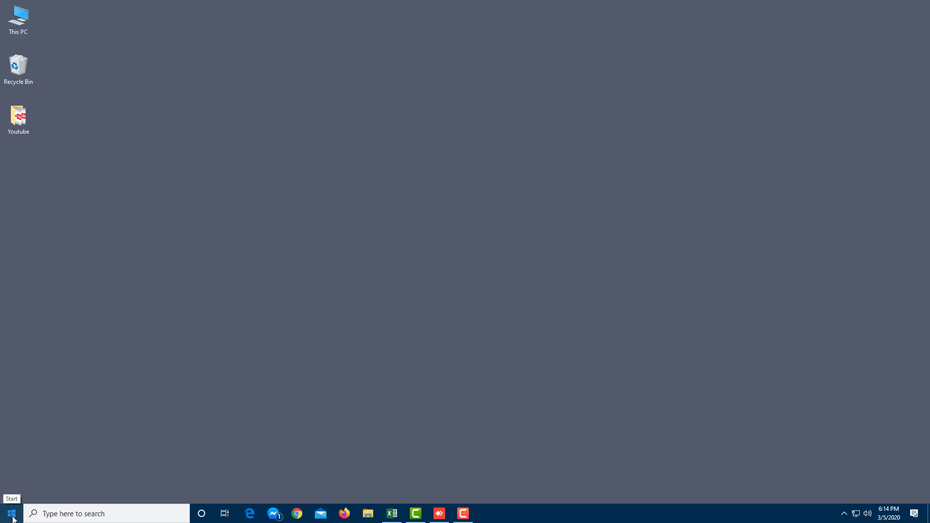
- Toggle the Start menu open and closed with the Start button and Windows key, ending open
left_click(12, 515)
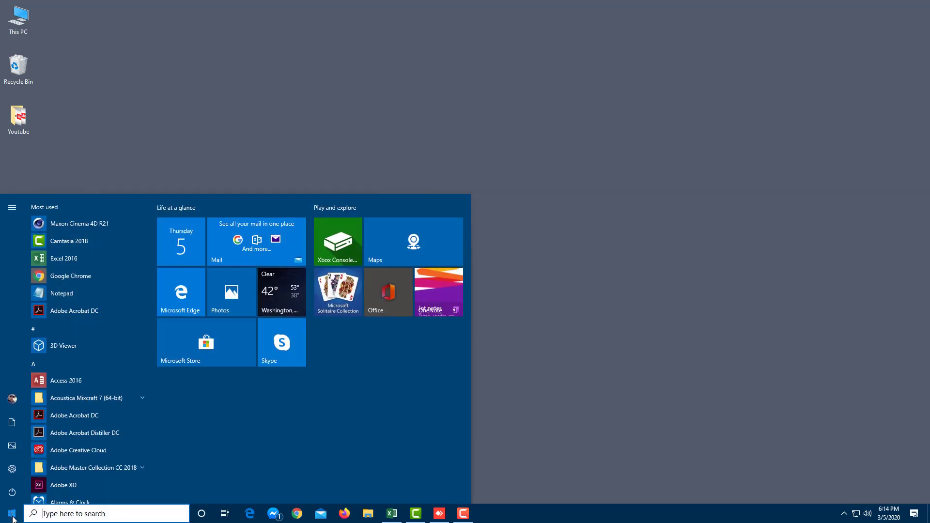
left_click(12, 515)
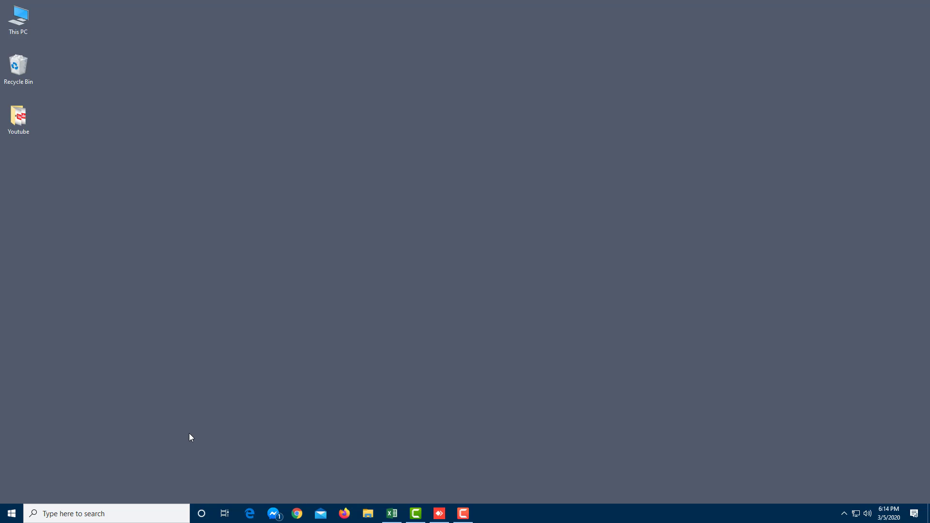
key("super")
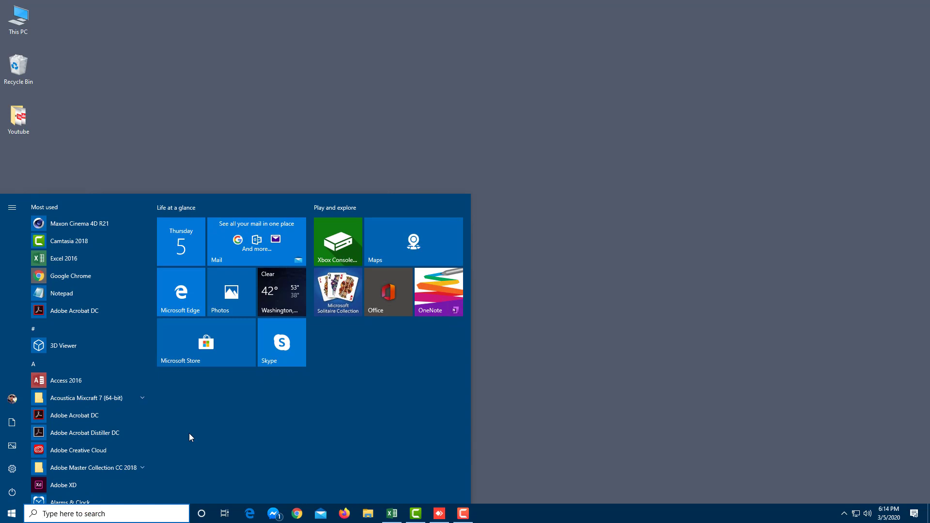
key("super")
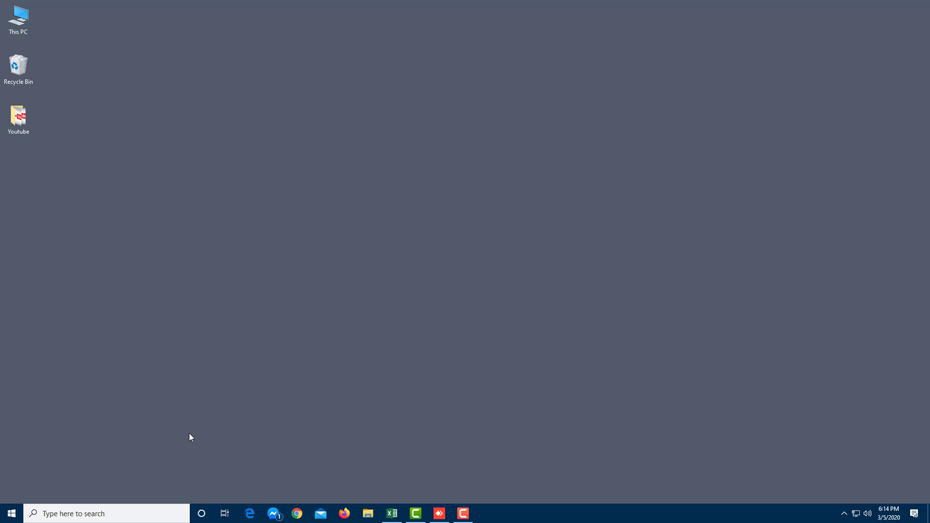
key("super")
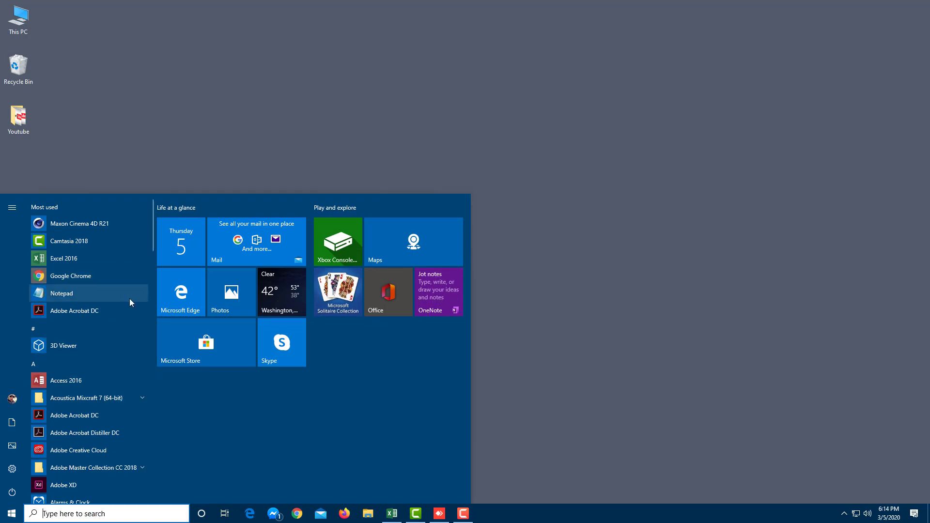
- Launch Notepad from the Start app list, then close its window
scroll(89, 262, "down", 1)
scroll(89, 262, "down", 5)
scroll(90, 384, "up", 5)
scroll(89, 381, "down", 5)
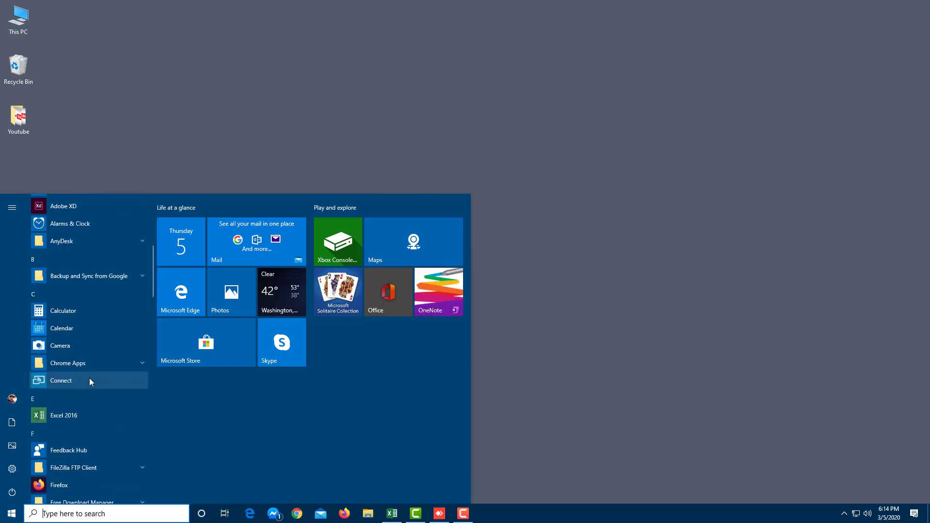
scroll(90, 381, "up", 5)
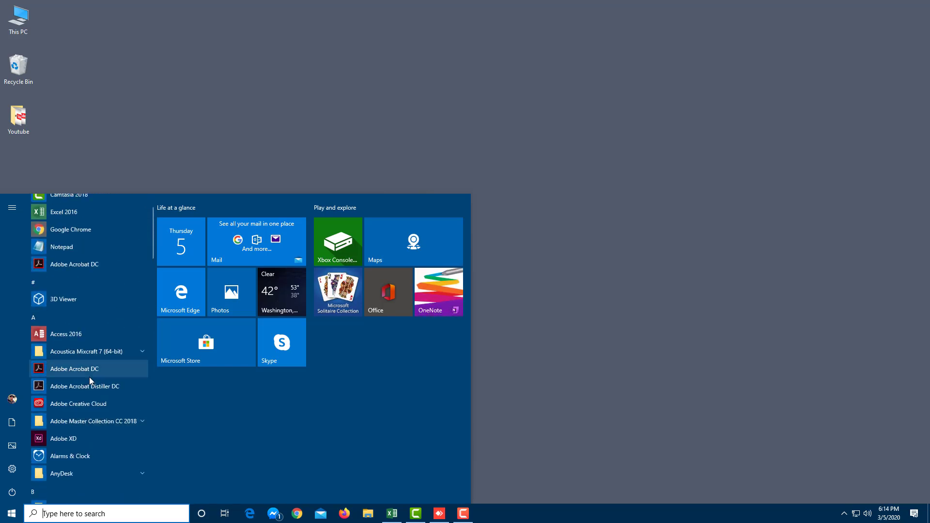
left_click(77, 249)
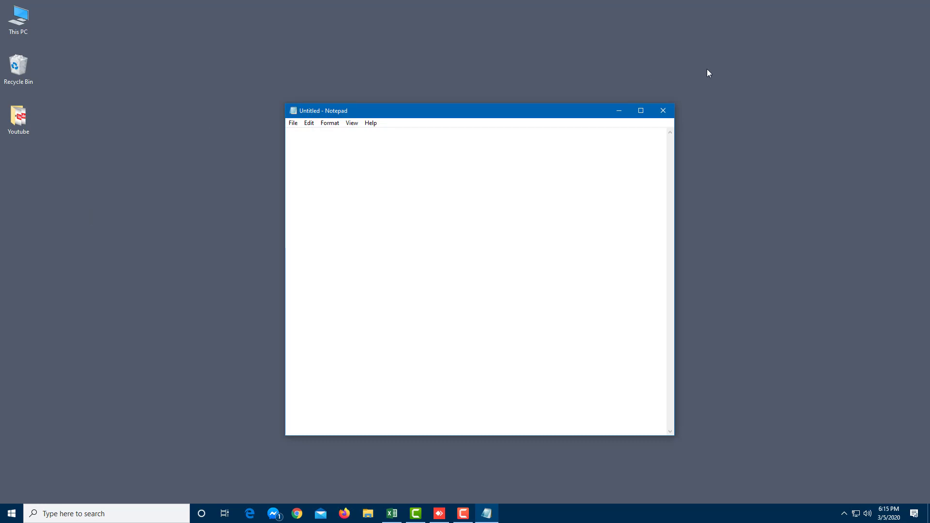
left_click(662, 110)
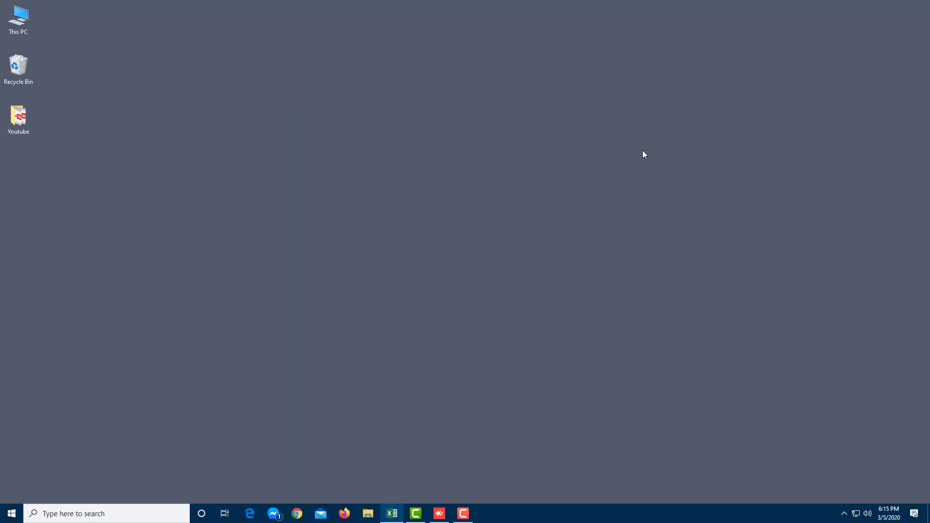
- Open Start and expand the AnyDesk and Backup and Sync from Google folders
left_click(18, 516)
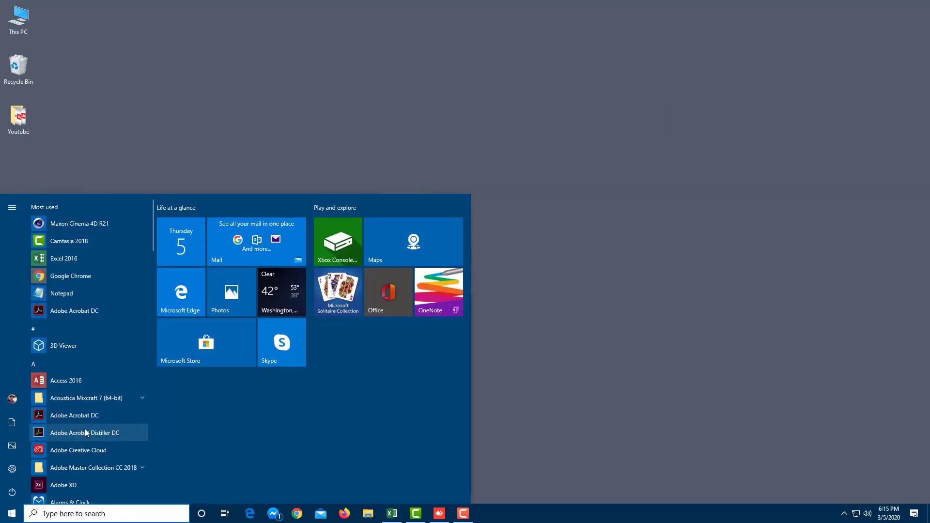
scroll(89, 371, "down", 2)
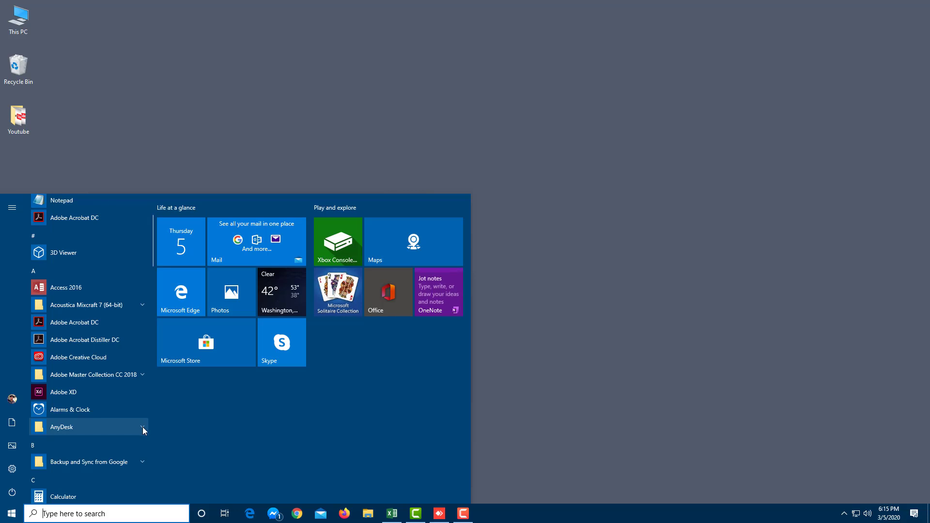
left_click(142, 426)
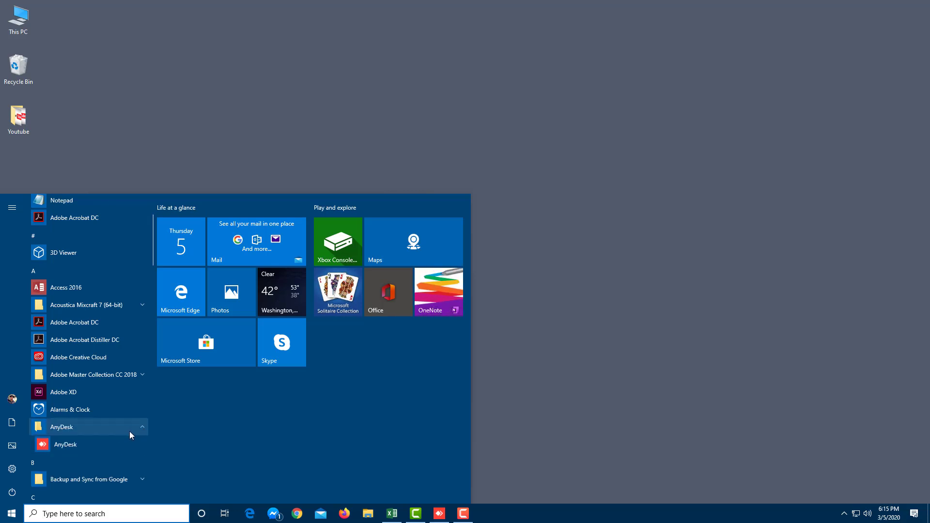
scroll(78, 450, "down", 3)
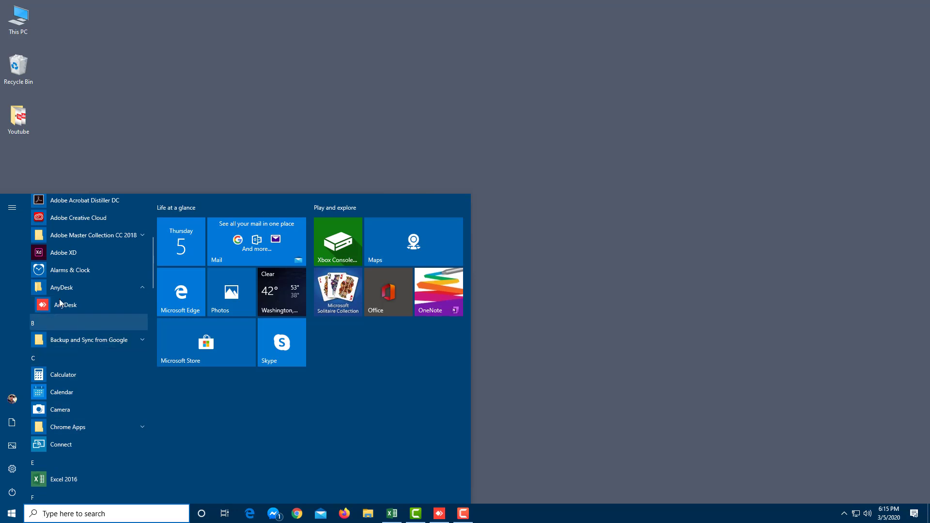
left_click(131, 341)
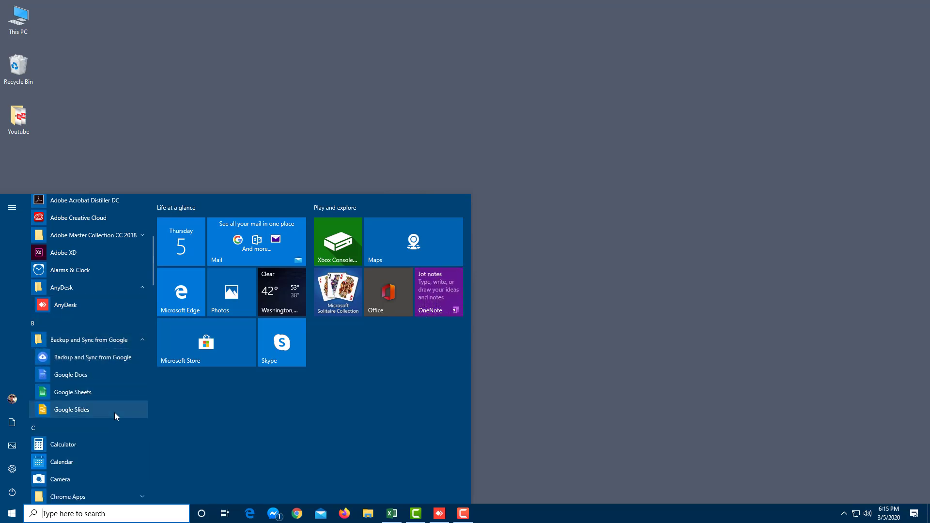
- Expand the Maxon folder to show the Cinema 4D apps, then collapse it again
scroll(114, 411, "down", 3)
scroll(110, 300, "down", 6)
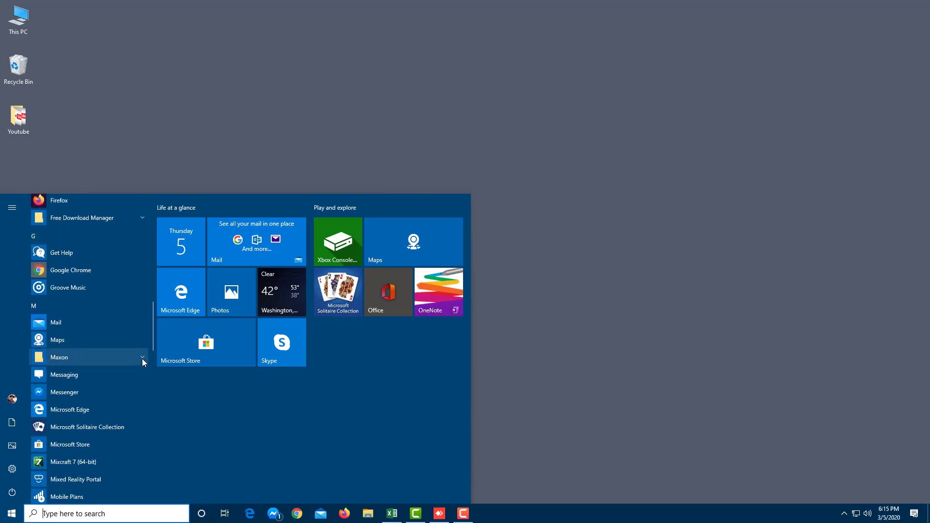
left_click(144, 358)
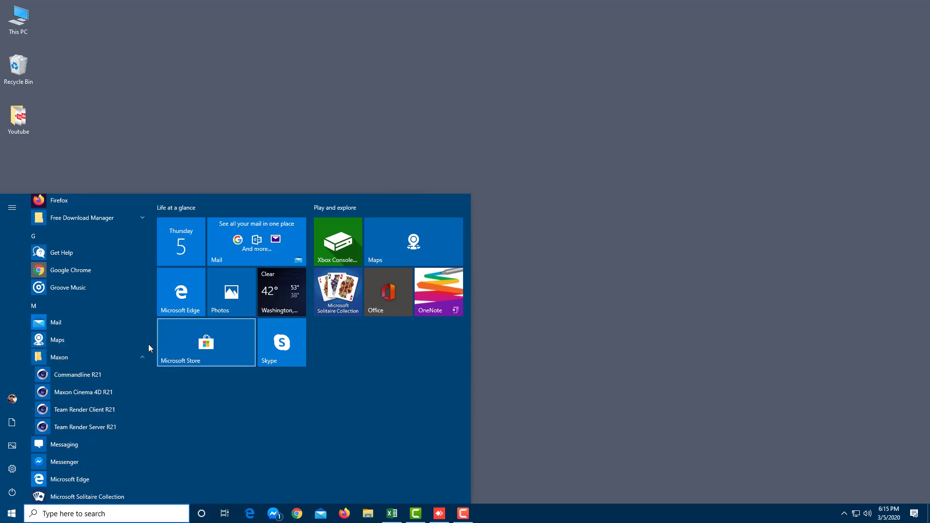
left_click(141, 357)
scroll(129, 356, "up", 5)
scroll(127, 358, "down", 15)
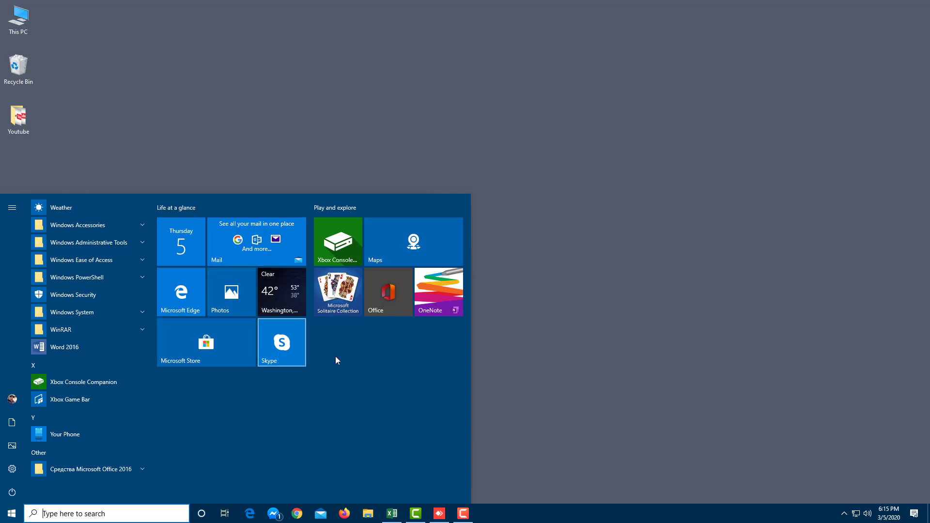
left_click_drag(286, 347, 185, 400)
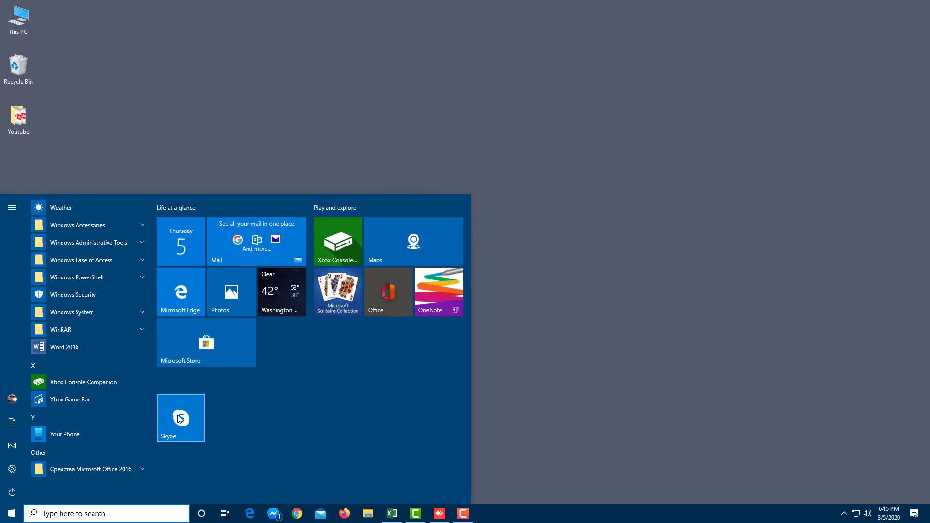
left_click_drag(179, 429, 281, 344)
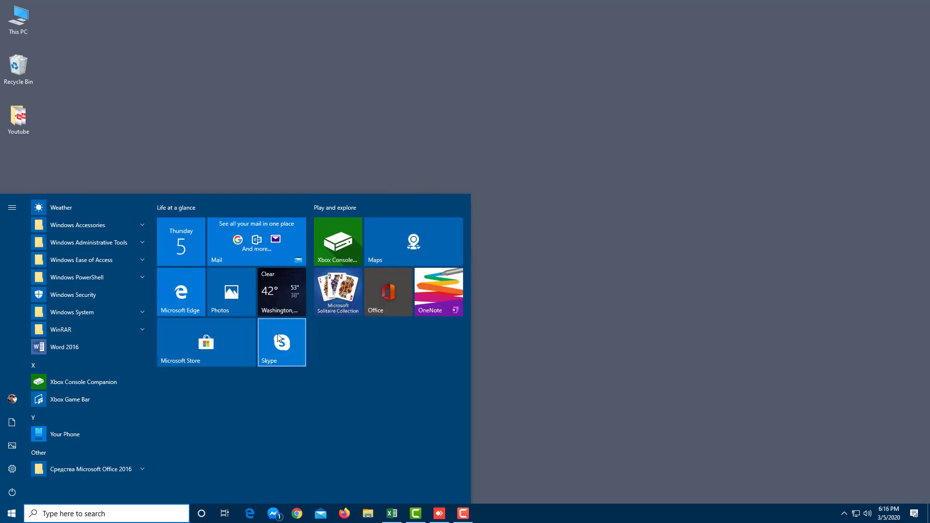
left_click(283, 295)
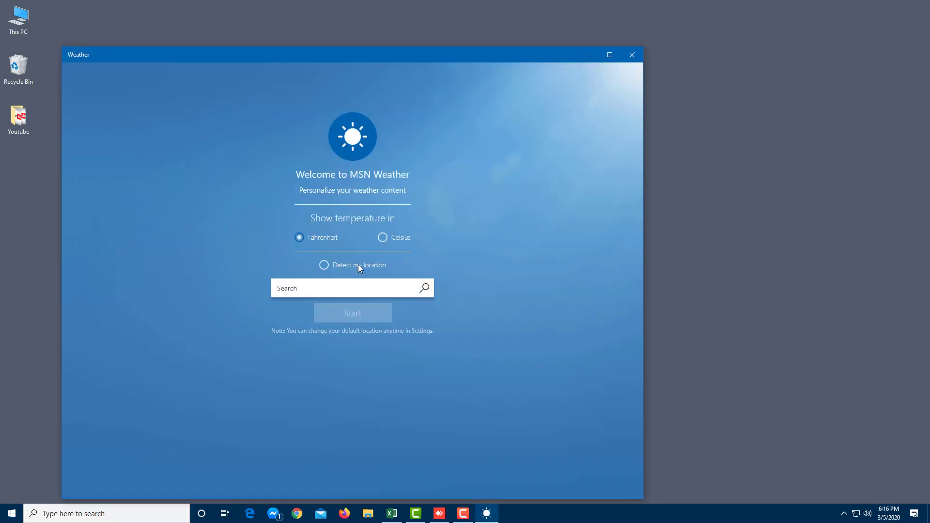
left_click(631, 54)
left_click(11, 512)
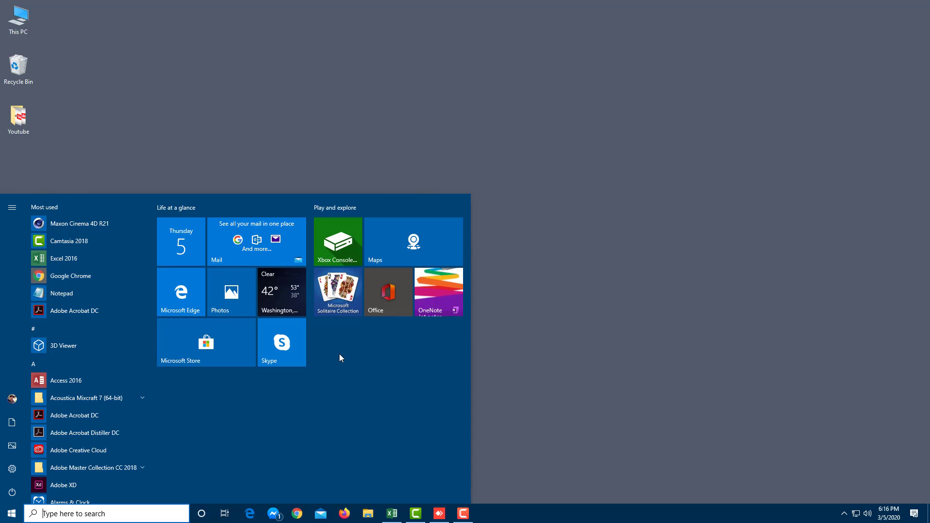
- Collapse the Start menu's labelled shortcuts rail to show Most used apps, then open File Explorer from the taskbar
mouse_move(6, 442)
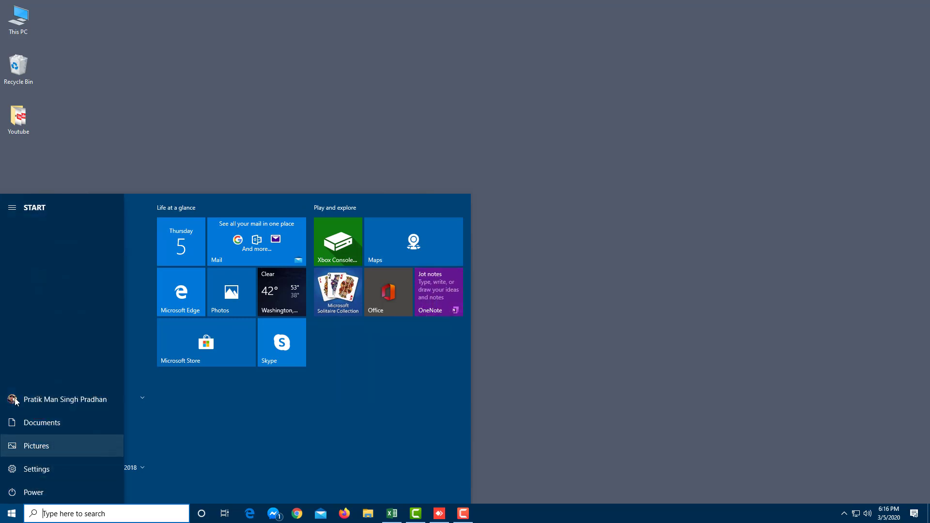
left_click(28, 213)
mouse_move(1, 215)
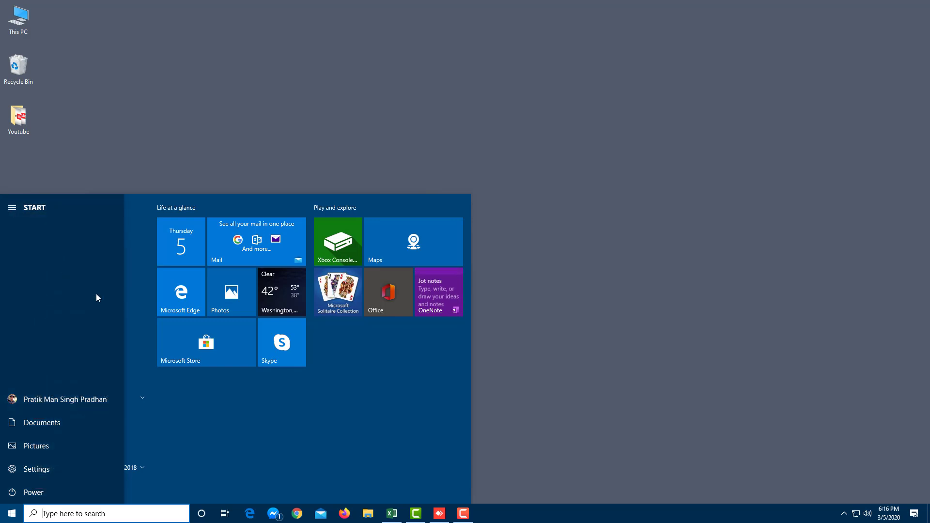
left_click(10, 209)
mouse_move(8, 214)
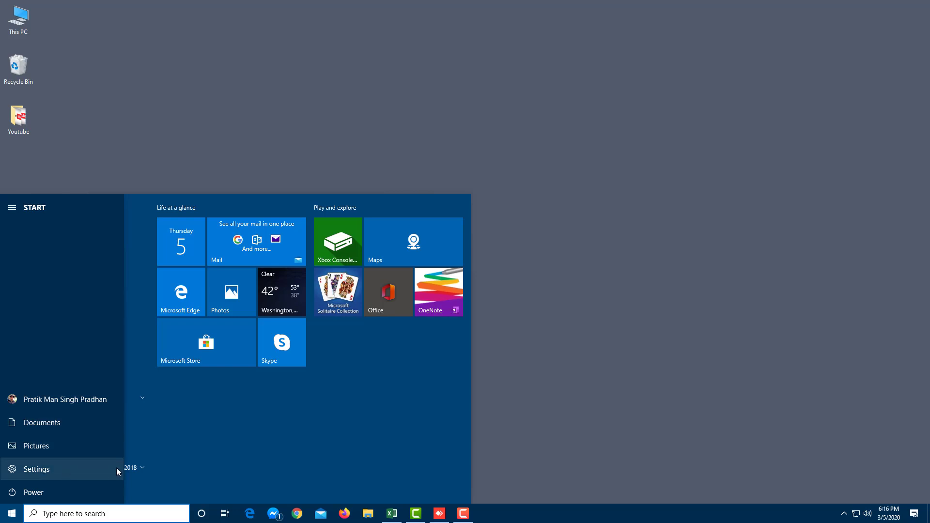
mouse_move(9, 421)
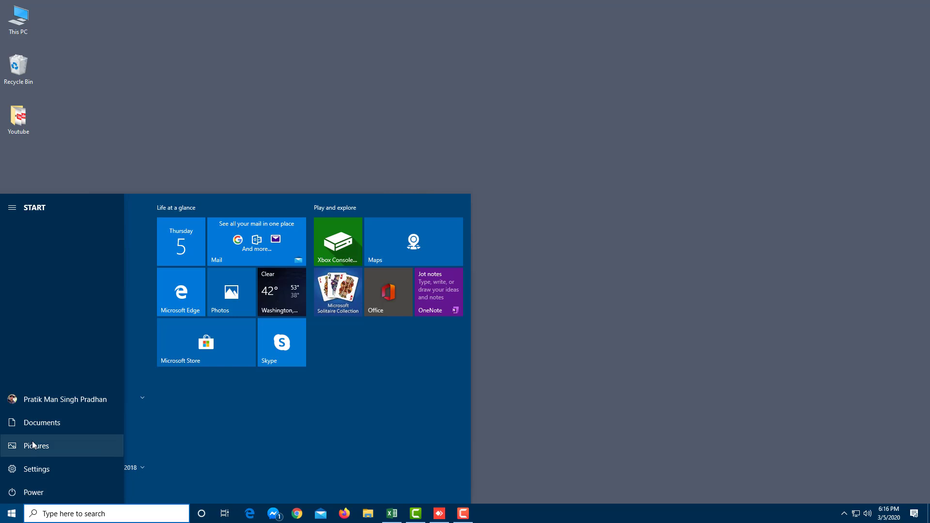
left_click(368, 514)
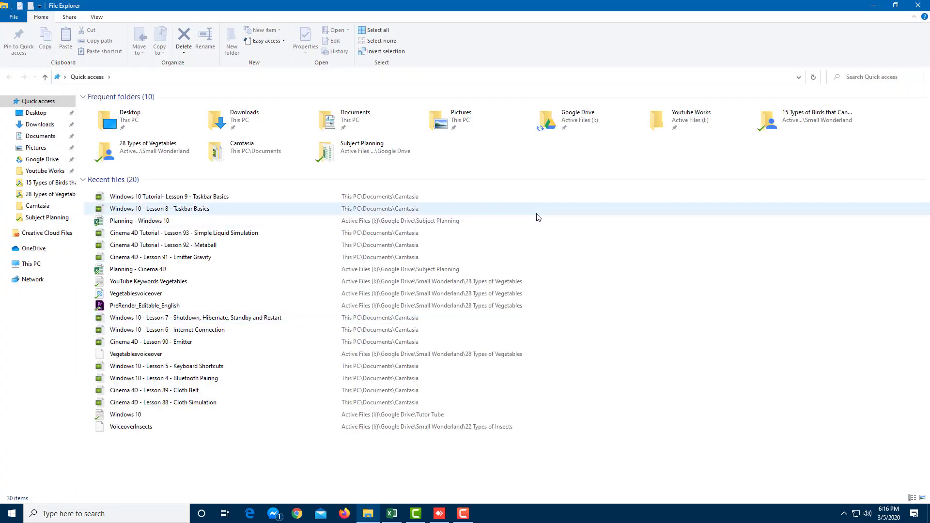
- Close File Explorer and reopen the Start menu
left_click(917, 6)
left_click(11, 513)
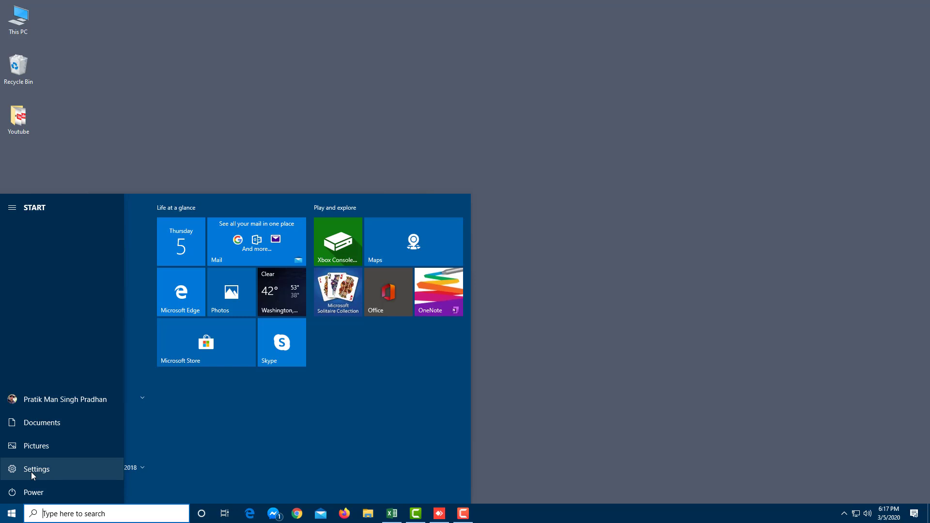
- Open Settings, move its window toward the centre, and go to Personalization > Start
left_click(31, 471)
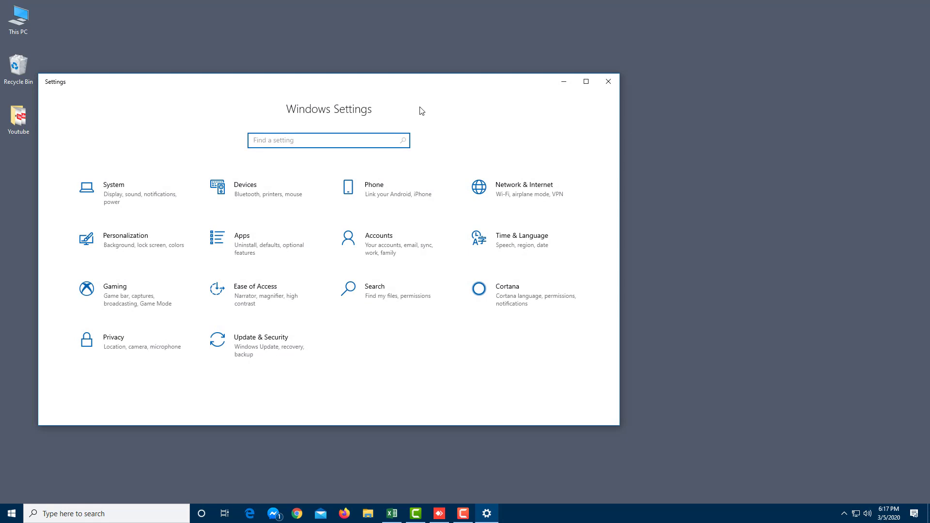
left_click_drag(417, 80, 521, 115)
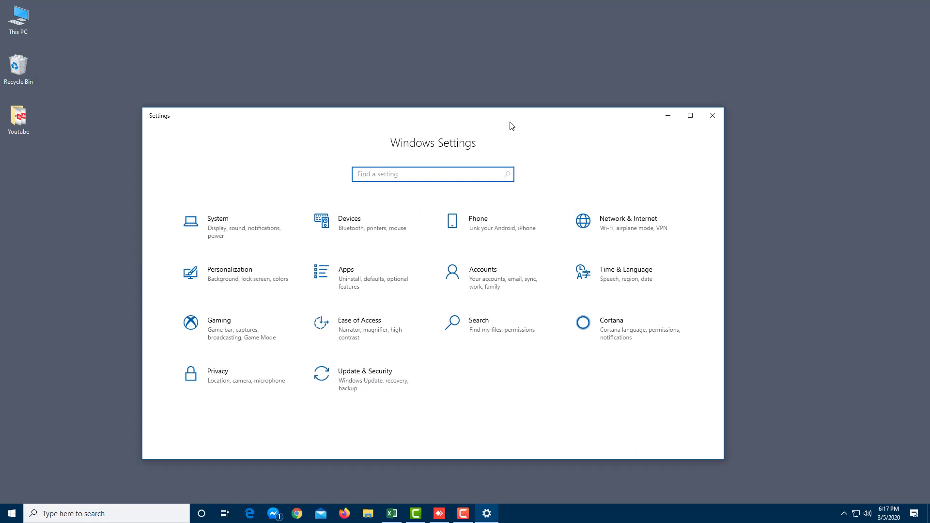
left_click(231, 274)
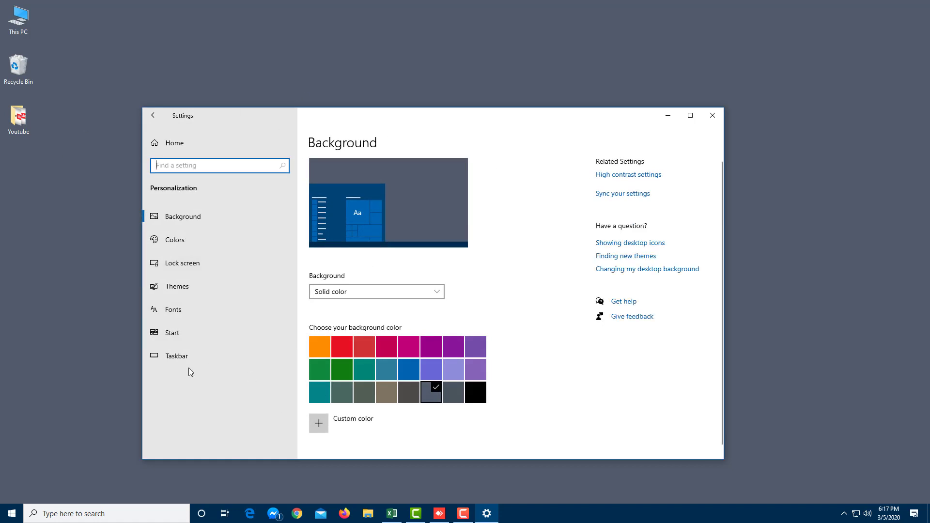
left_click(186, 340)
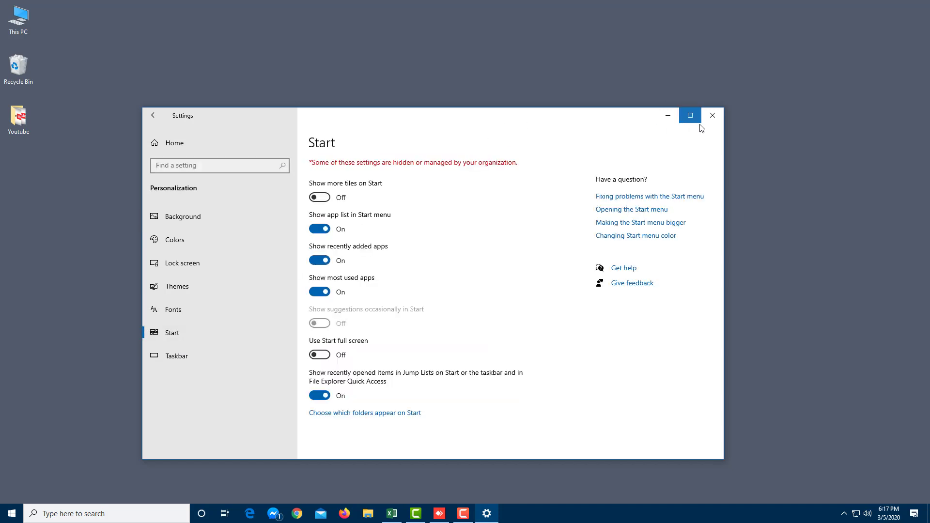
left_click(712, 116)
right_click(393, 120)
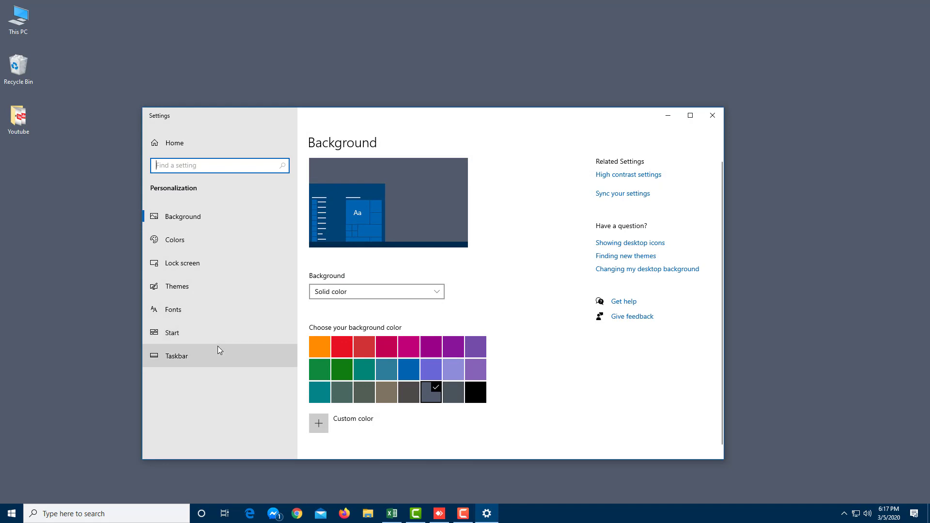
left_click(219, 334)
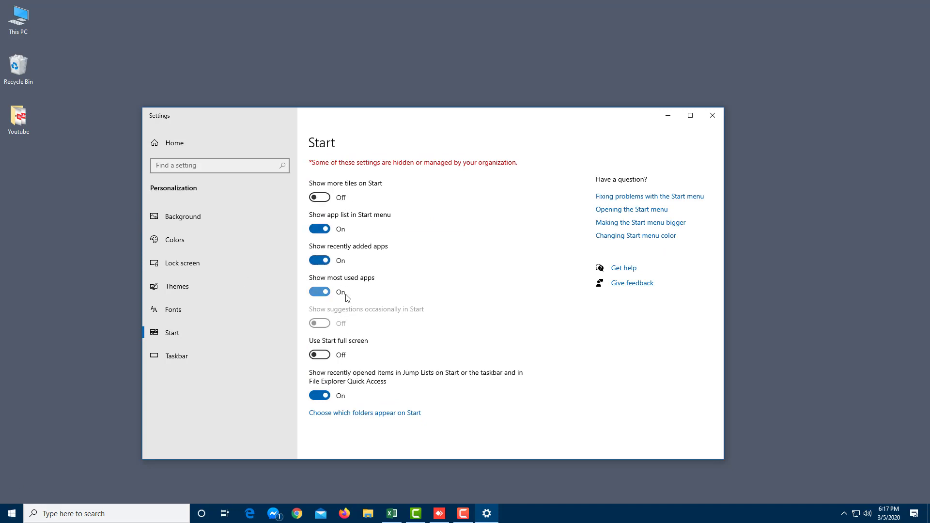
left_click(2, 519)
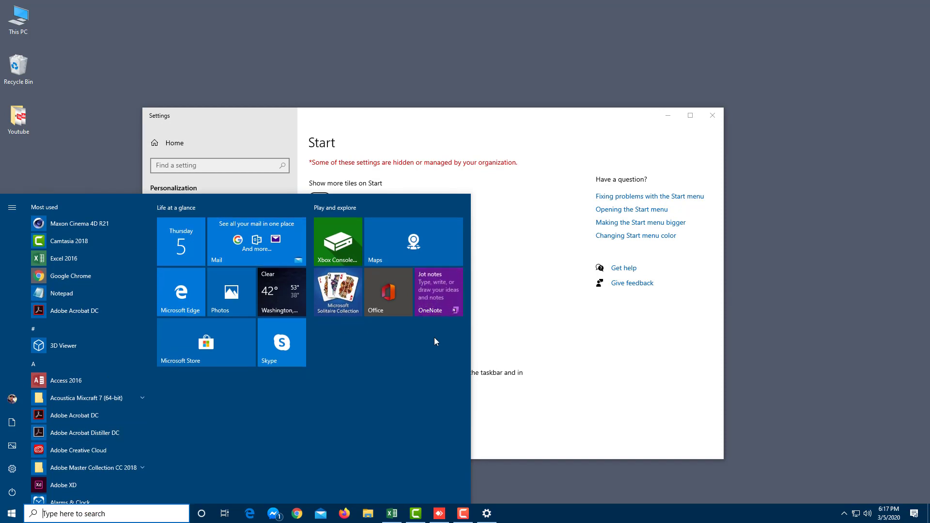
left_click(496, 195)
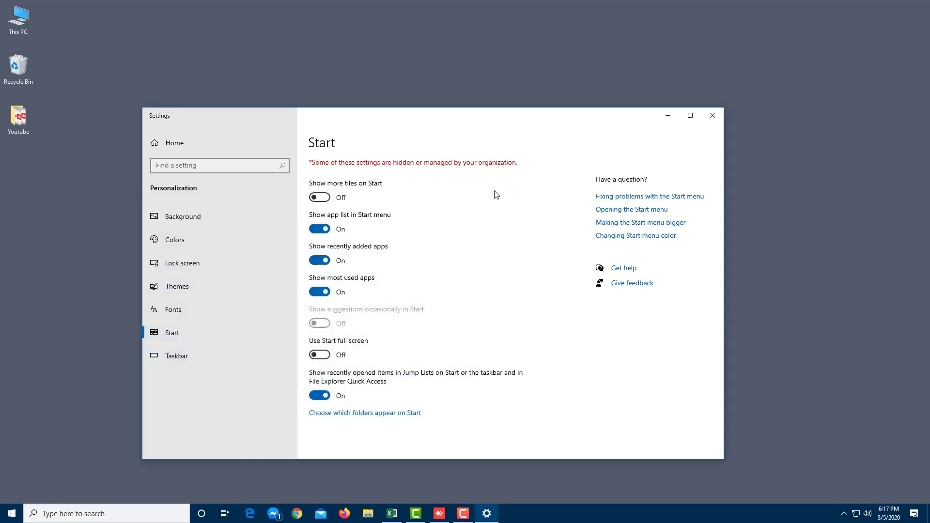
left_click(320, 197)
key("super")
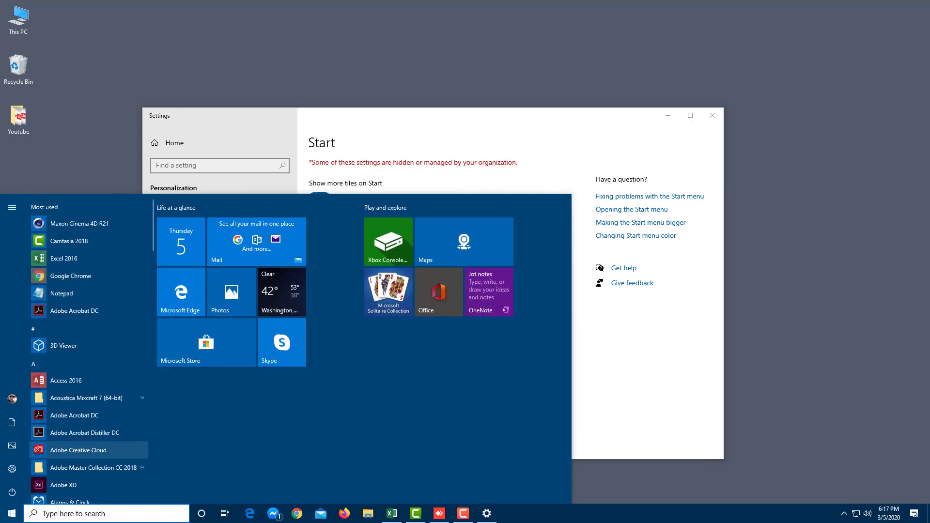
left_click(376, 186)
left_click(320, 198)
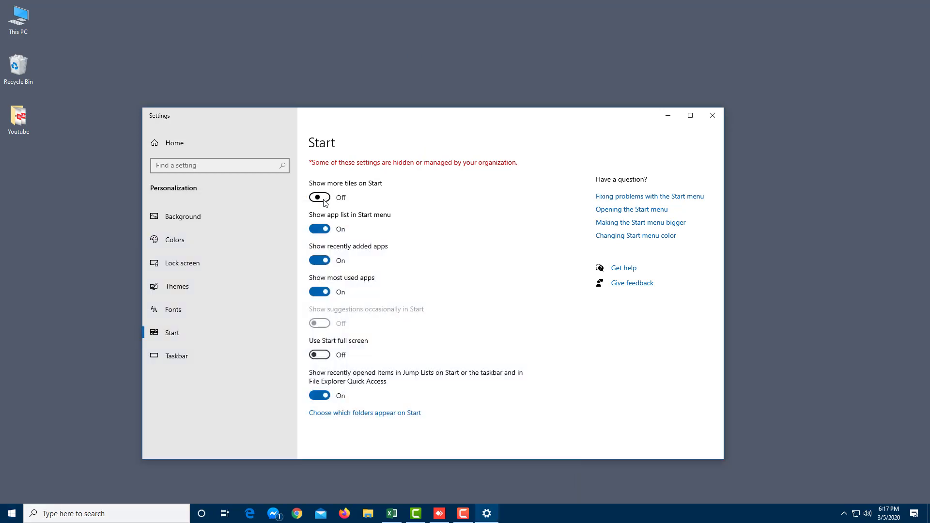
key("super")
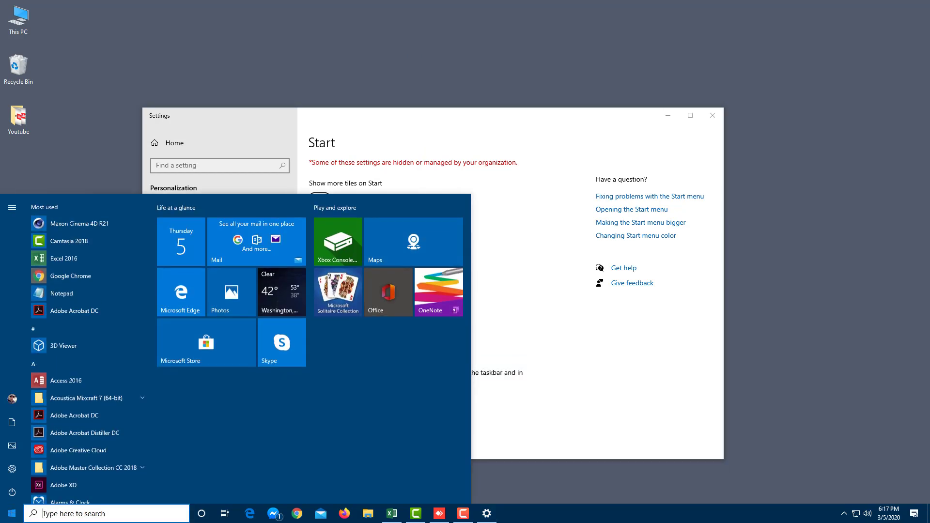
left_click(514, 138)
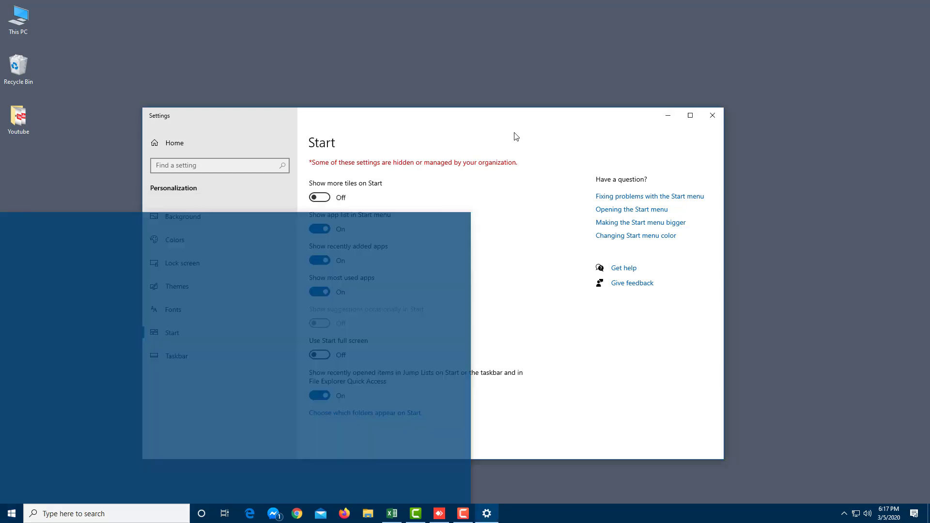
key("super")
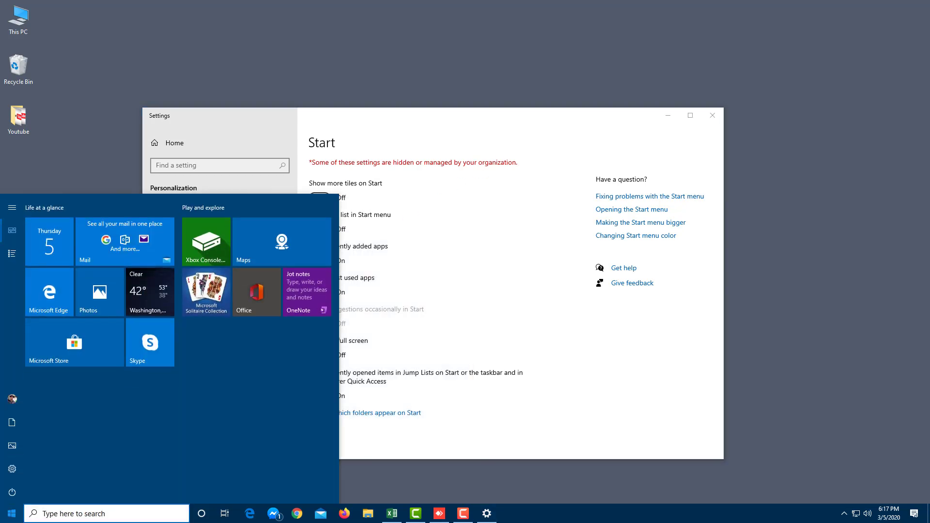
key("super")
left_click(328, 229)
key("super")
key("super")
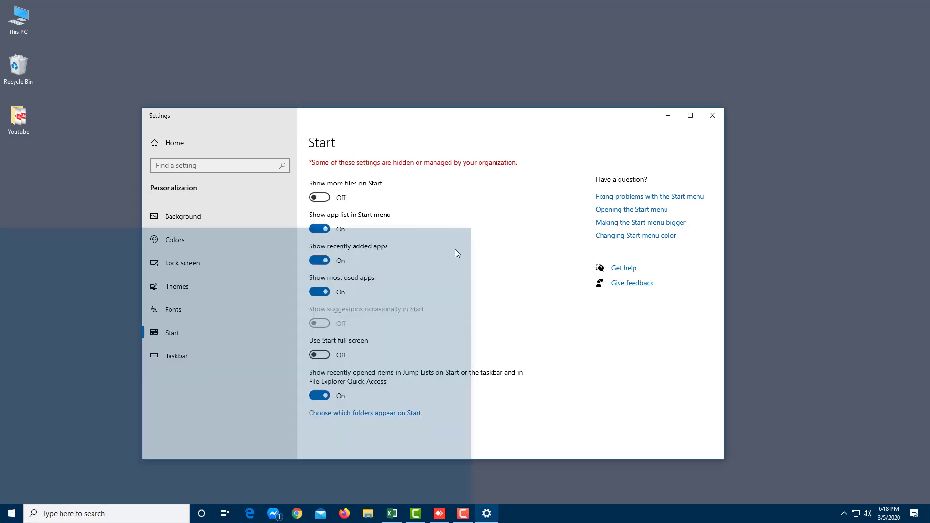
left_click(325, 263)
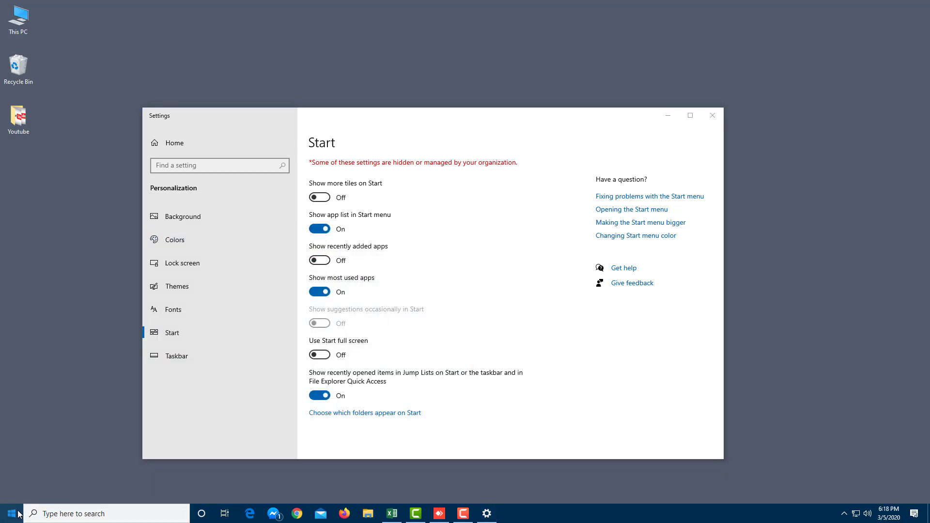
key("super")
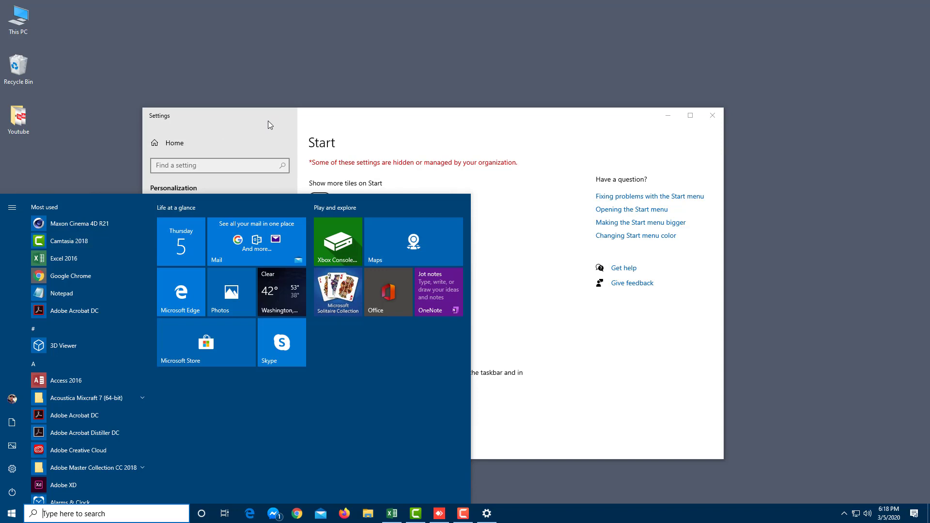
left_click(400, 141)
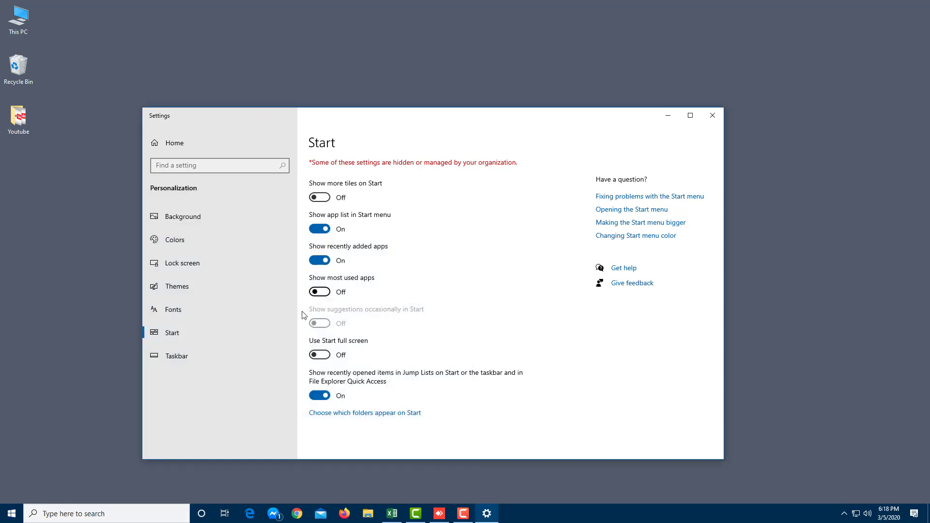
left_click(12, 513)
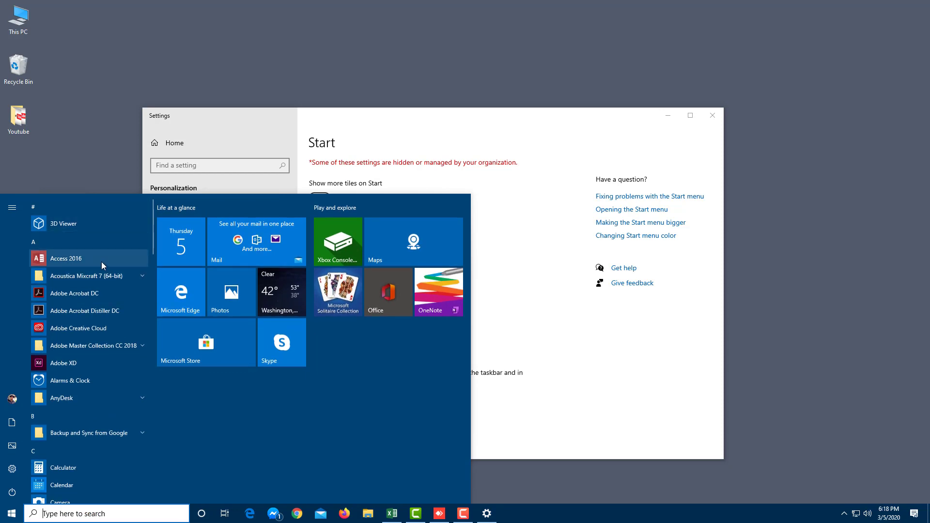
left_click(378, 267)
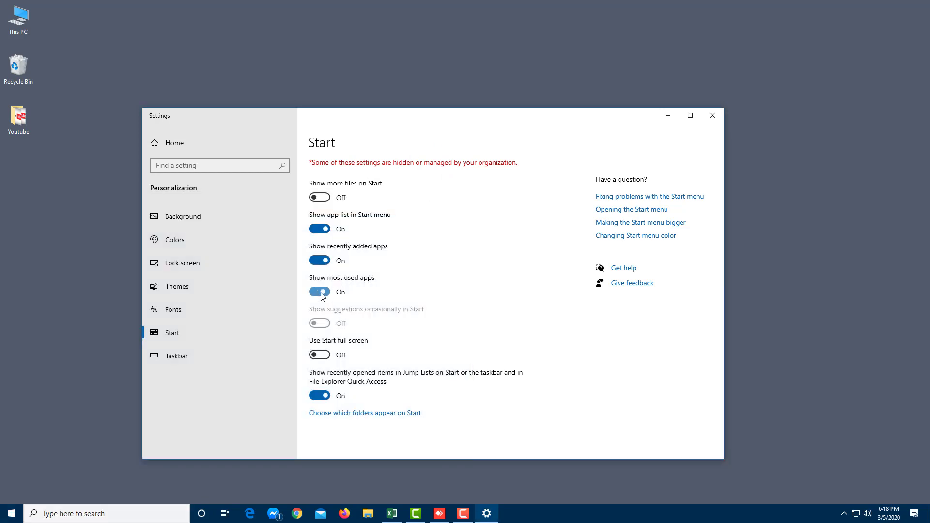
left_click(12, 513)
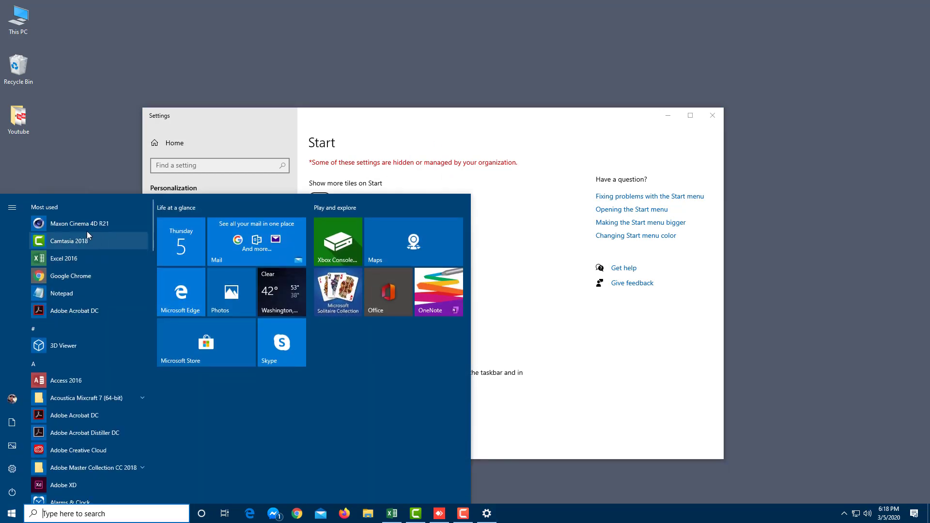
left_click(365, 191)
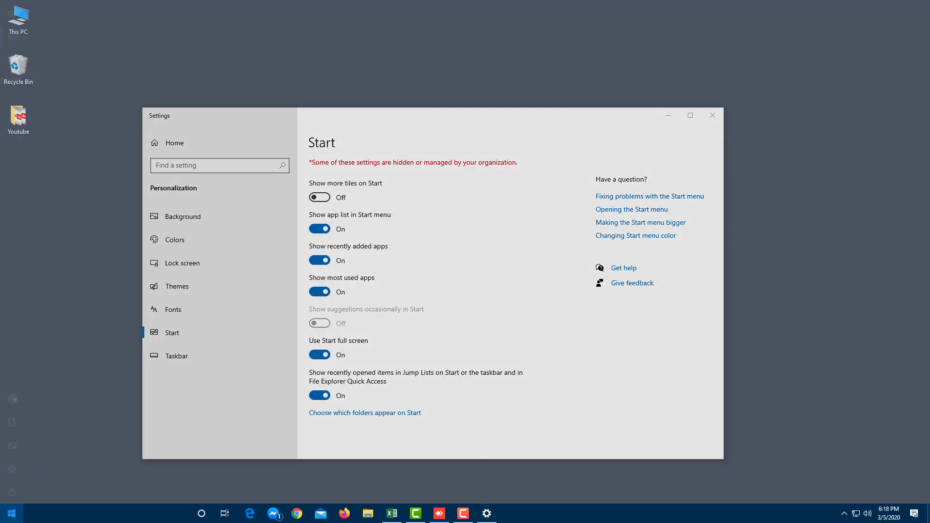
- Preview full-screen Start, then switch Use Start full screen off and reopen the normal-size Start menu
left_click(12, 513)
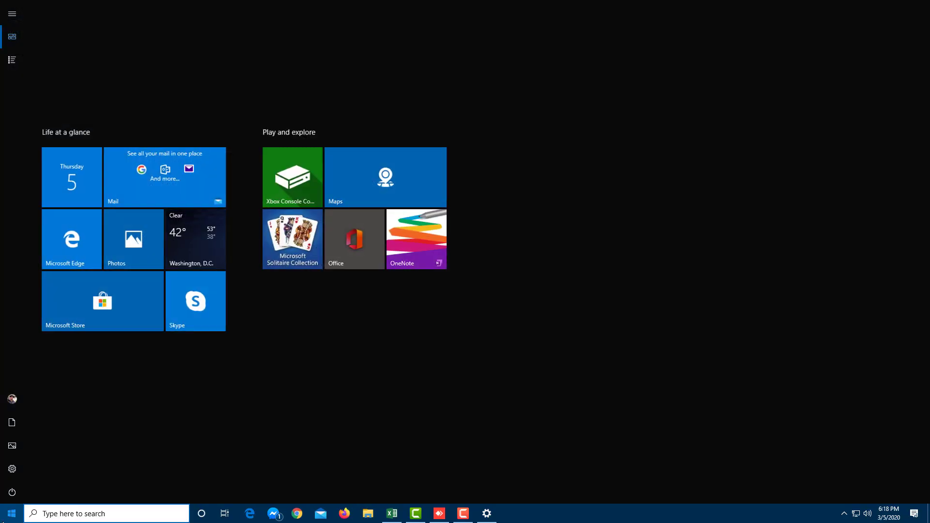
left_click(103, 469)
left_click(319, 354)
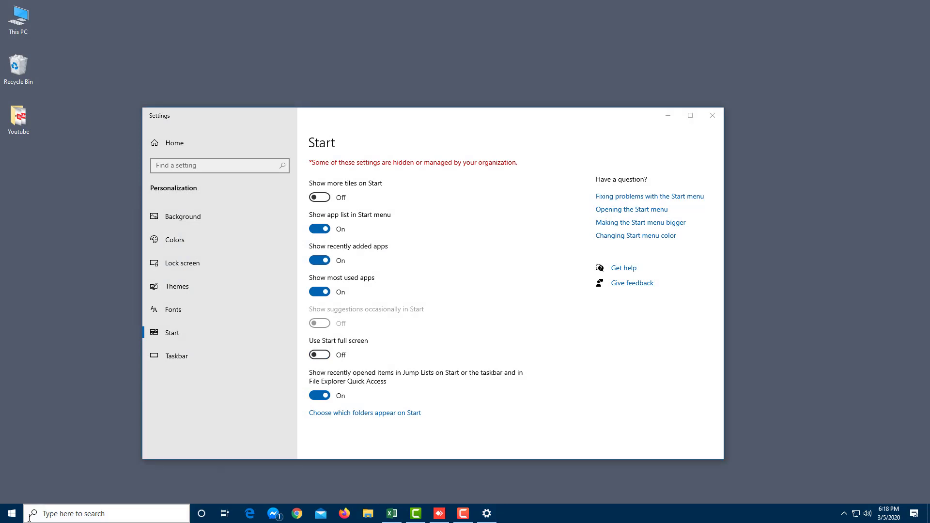
left_click(11, 514)
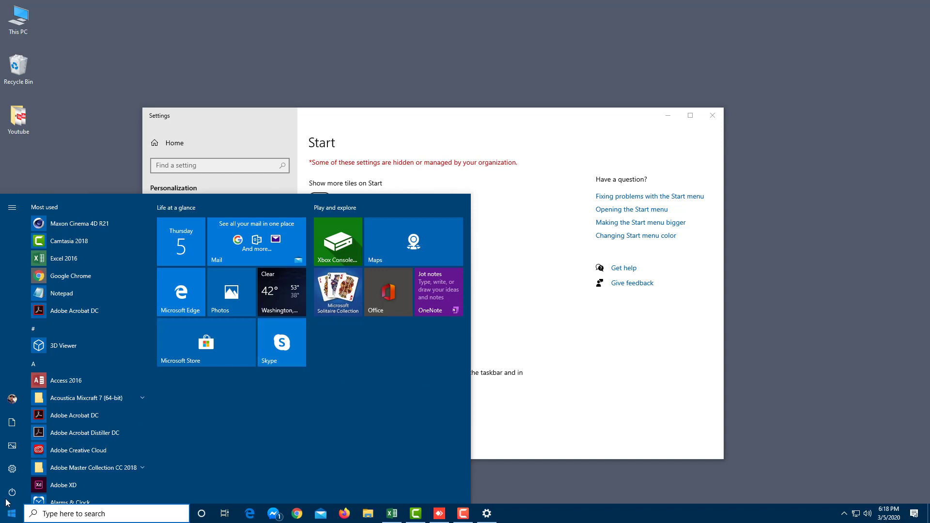
- Expand the Start menu's left rail, then dismiss Start by clicking the Settings window
mouse_move(13, 424)
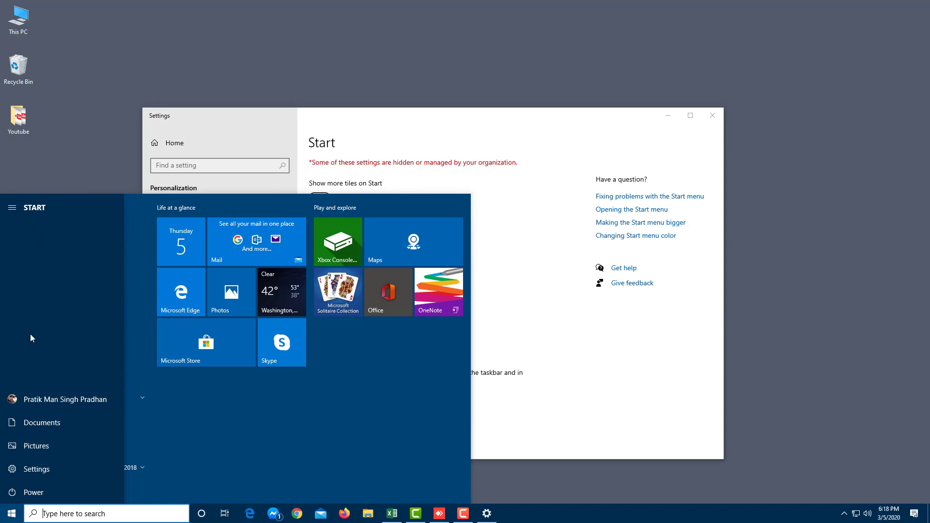
left_click(610, 352)
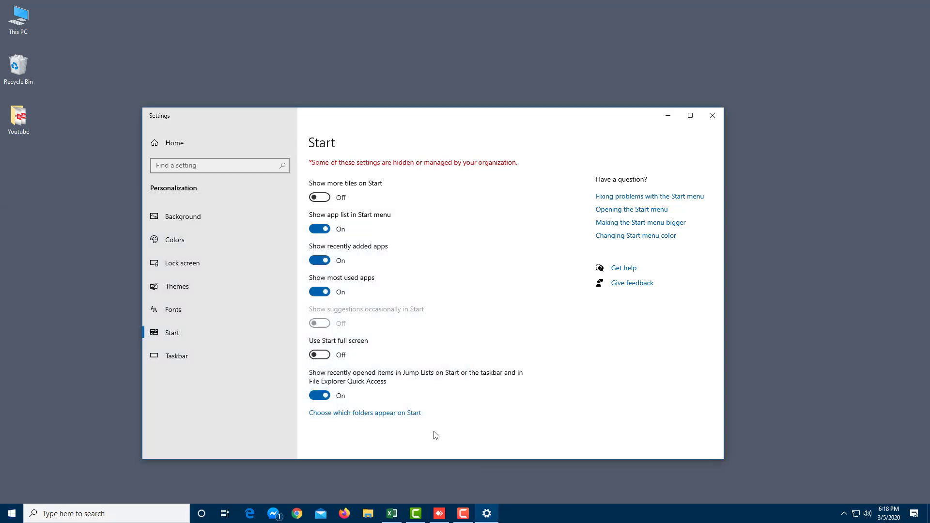
- Switch File Explorer on for Start, launch it from the Start rail, collapse Recent files, and close it
left_click(349, 414)
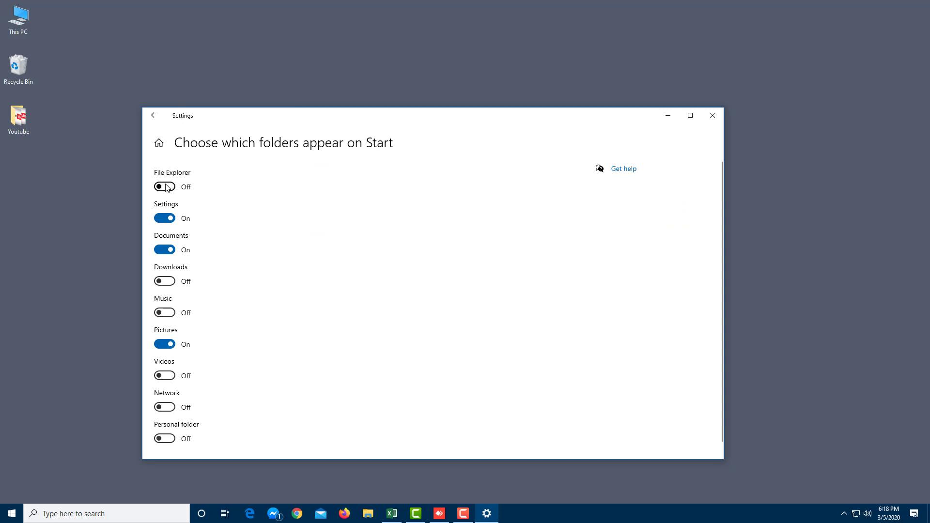
left_click(12, 513)
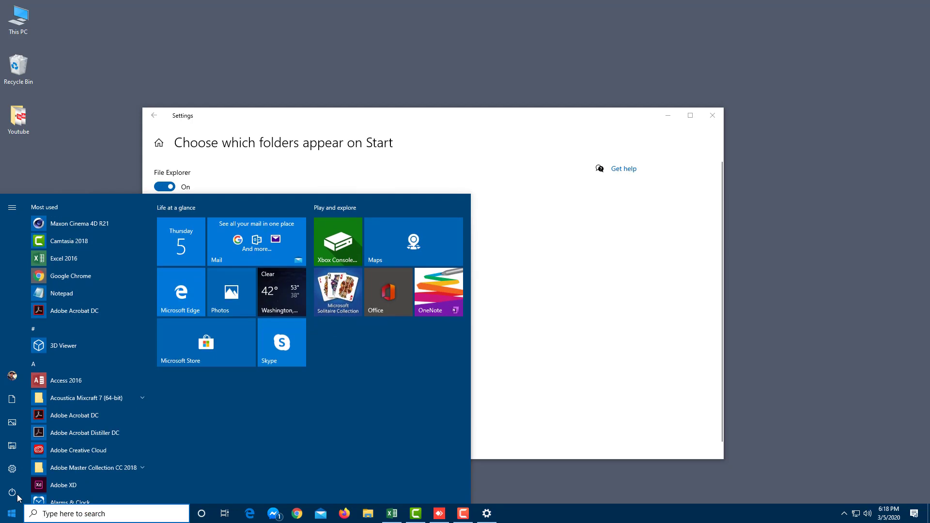
mouse_move(12, 442)
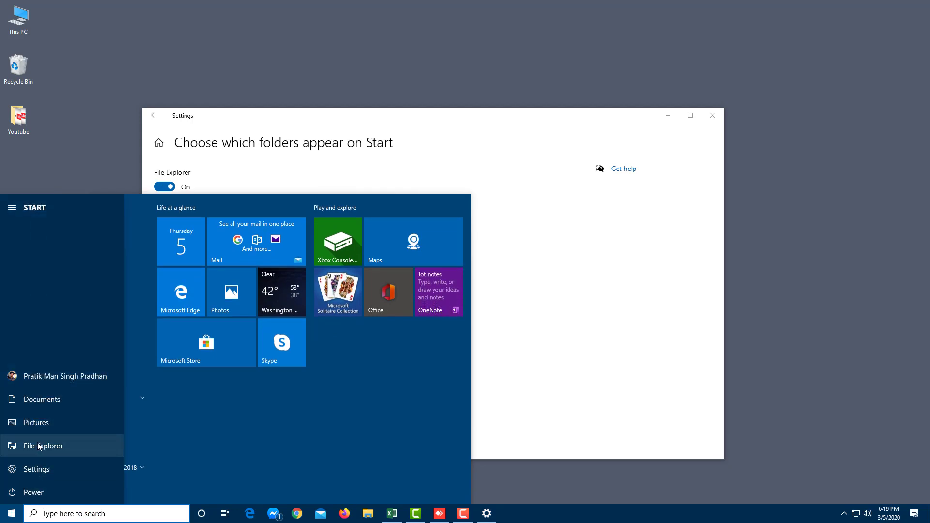
left_click(56, 451)
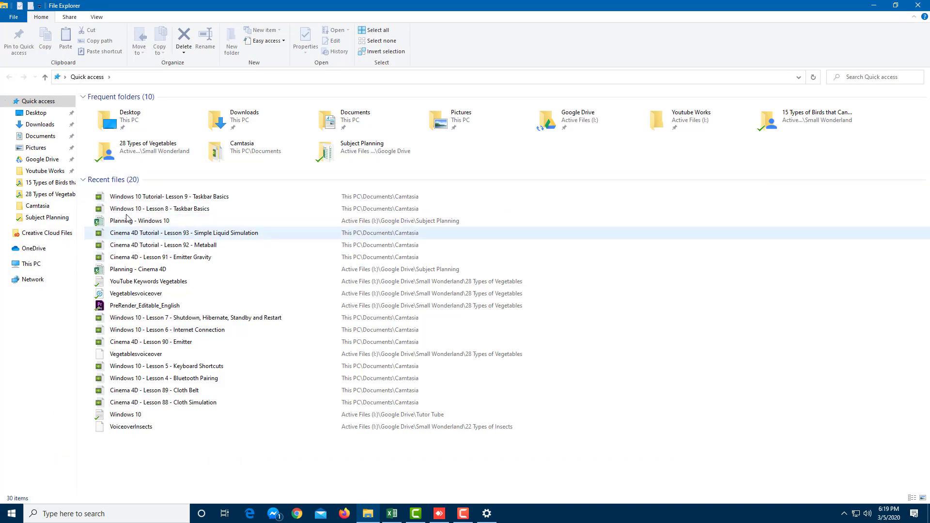
left_click(111, 180)
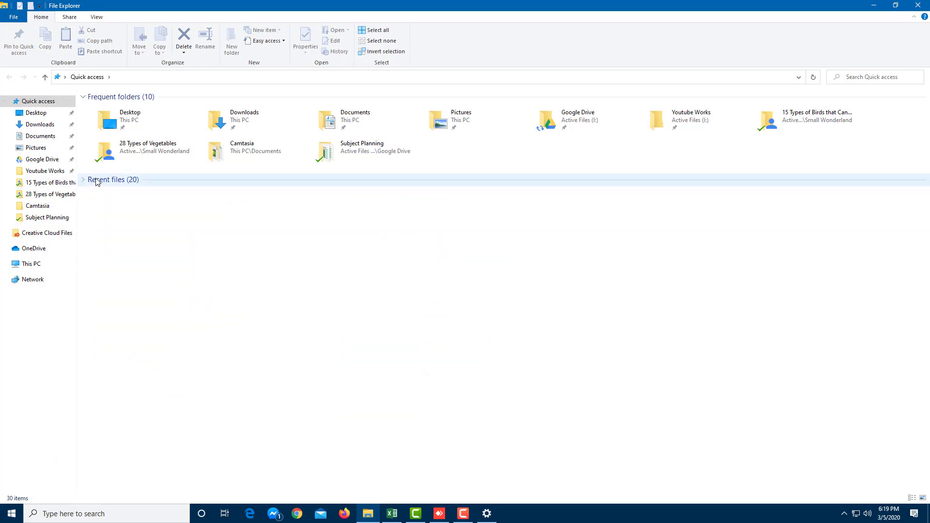
left_click(918, 5)
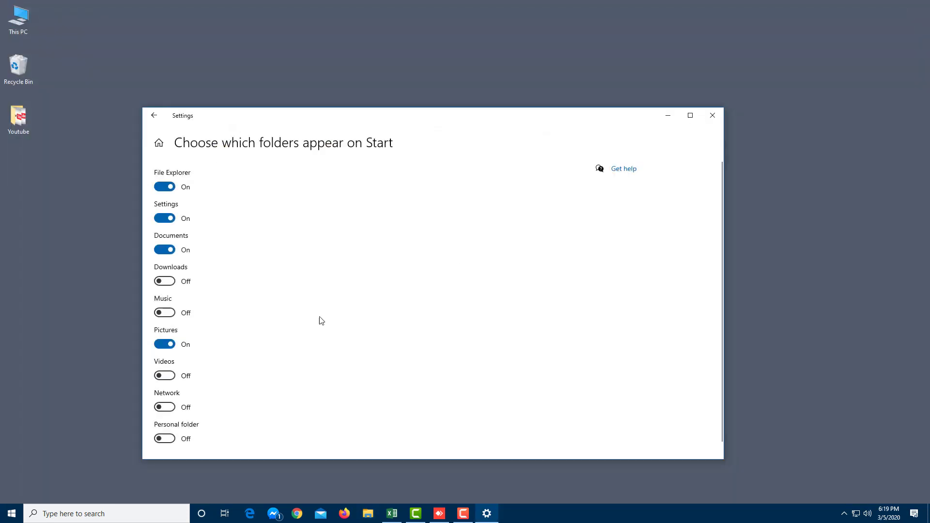
- Turn Settings off for Start and back on, checking the Start menu after each change
left_click(165, 219)
left_click(12, 513)
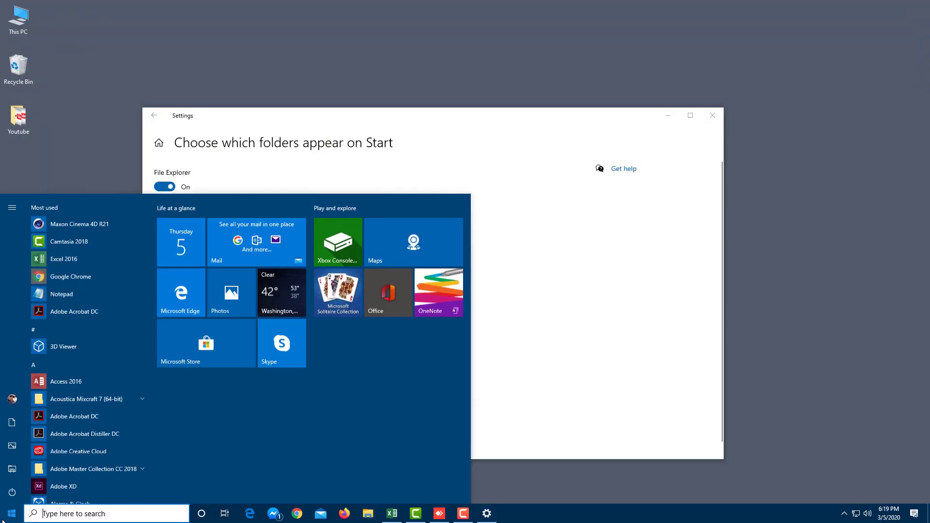
left_click(530, 315)
left_click(168, 219)
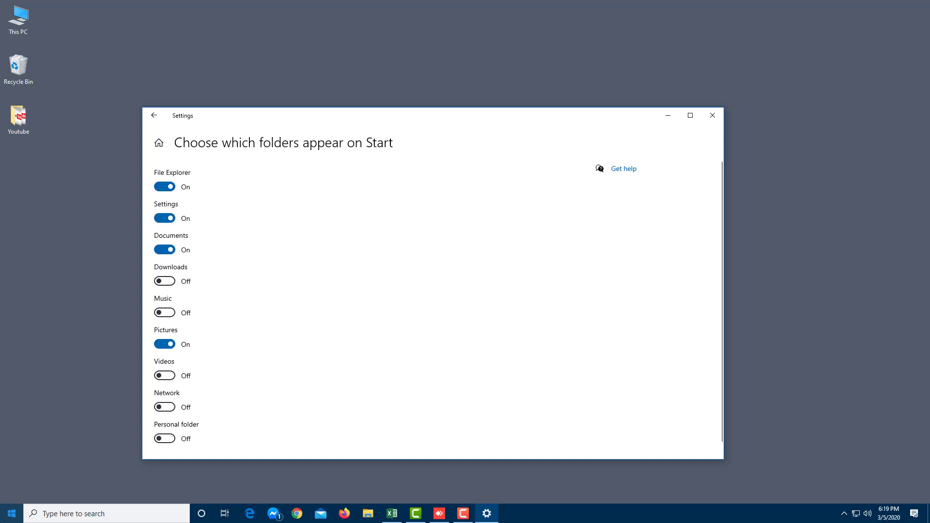
left_click(12, 513)
left_click(547, 282)
- Turn Documents and Downloads off, and preview Music on Start before turning it off
left_click(165, 249)
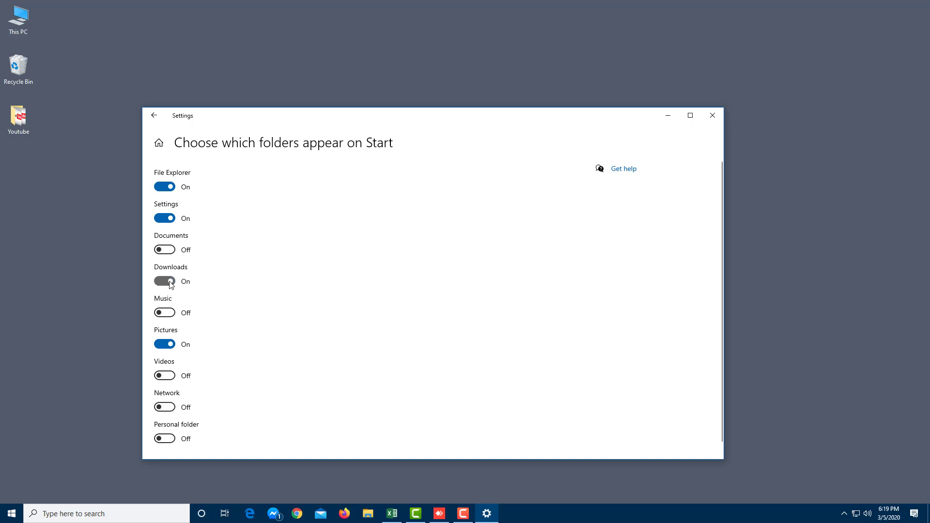
left_click(165, 281)
left_click(165, 312)
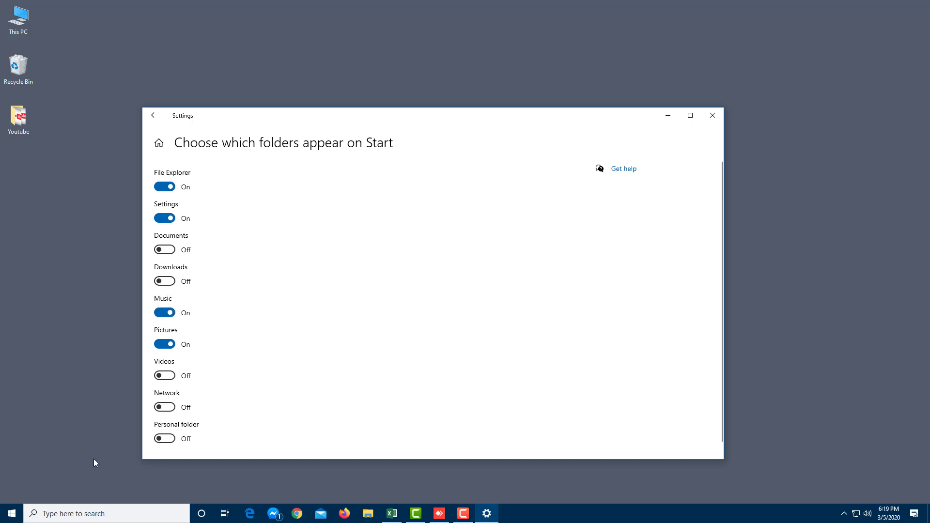
left_click(2, 519)
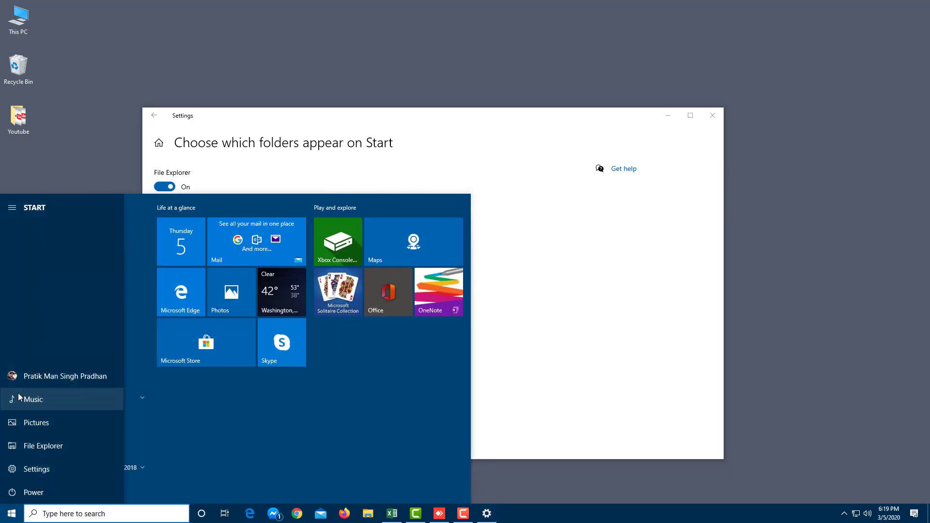
left_click(537, 285)
left_click(164, 312)
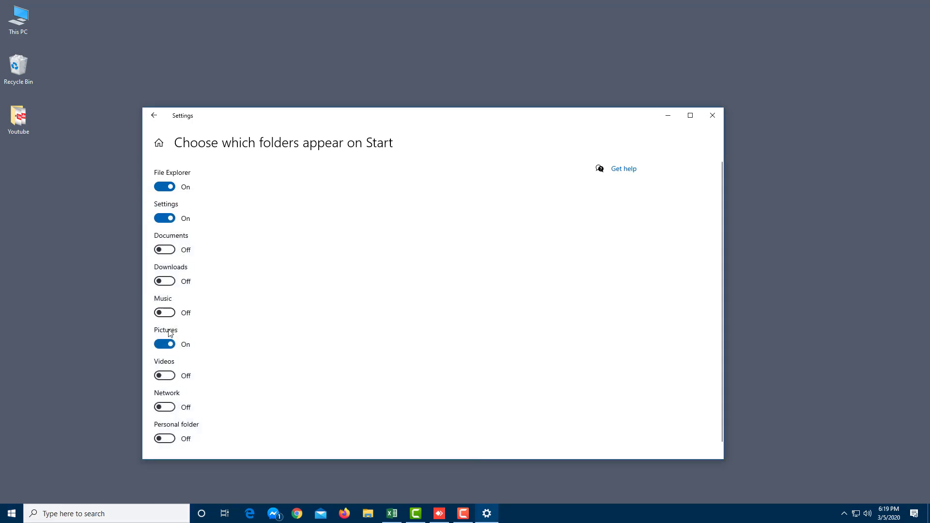
- Turn Pictures off, preview the Network and Personal folder shortcuts on Start, then remove them
left_click(165, 344)
scroll(168, 341, "down", 1)
left_click(165, 396)
left_click(11, 514)
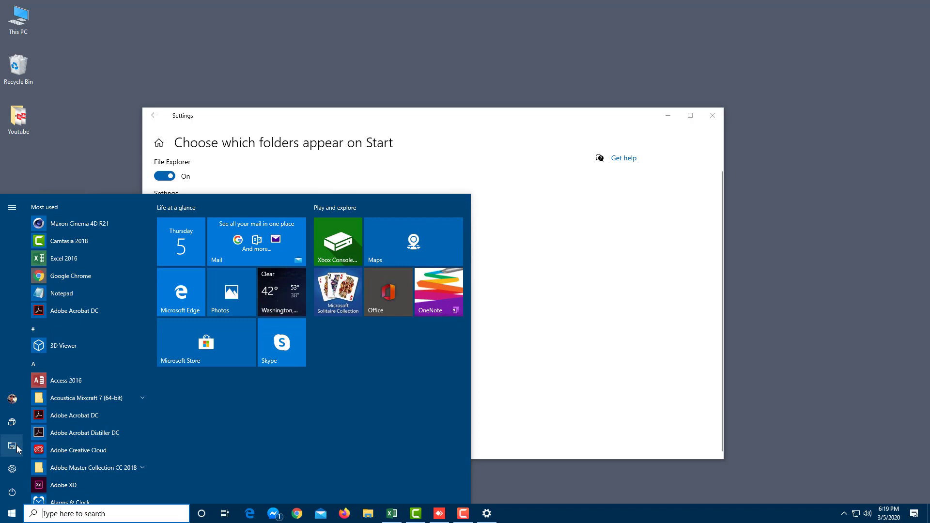
left_click(359, 366)
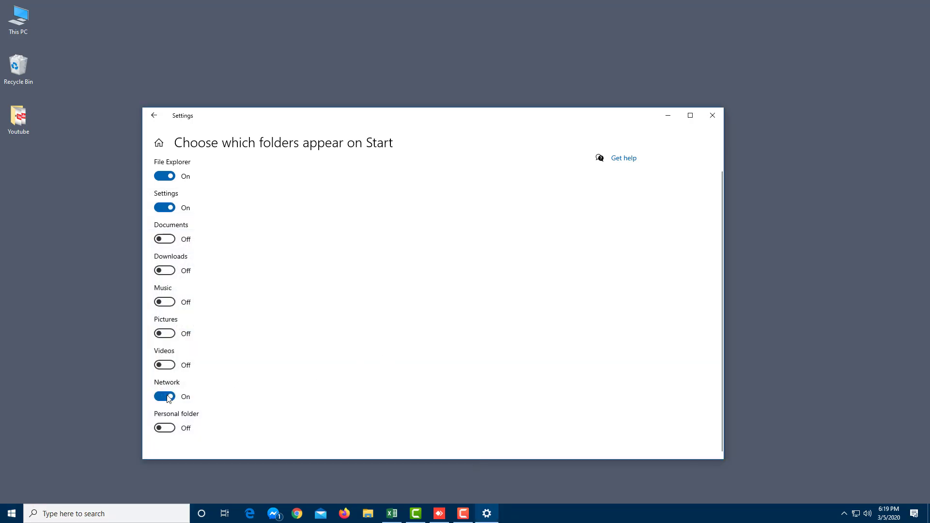
left_click(163, 429)
left_click(11, 513)
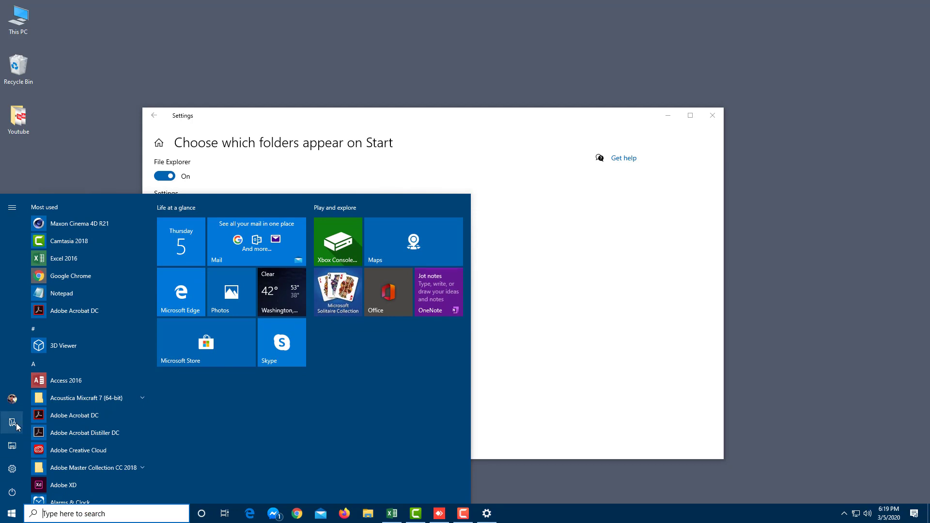
left_click(590, 286)
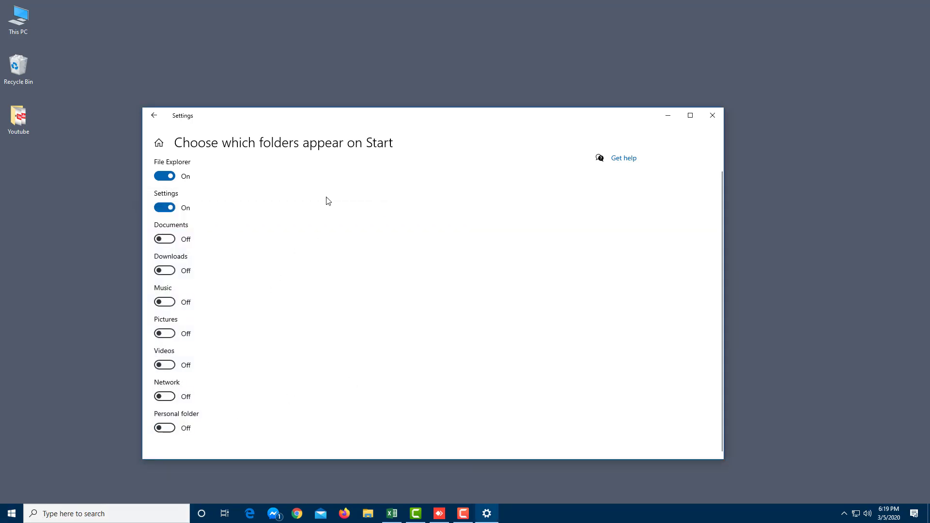
key("super")
- Close Settings, scroll the Start app list down to the W entries, then open taskbar search
left_click(711, 115)
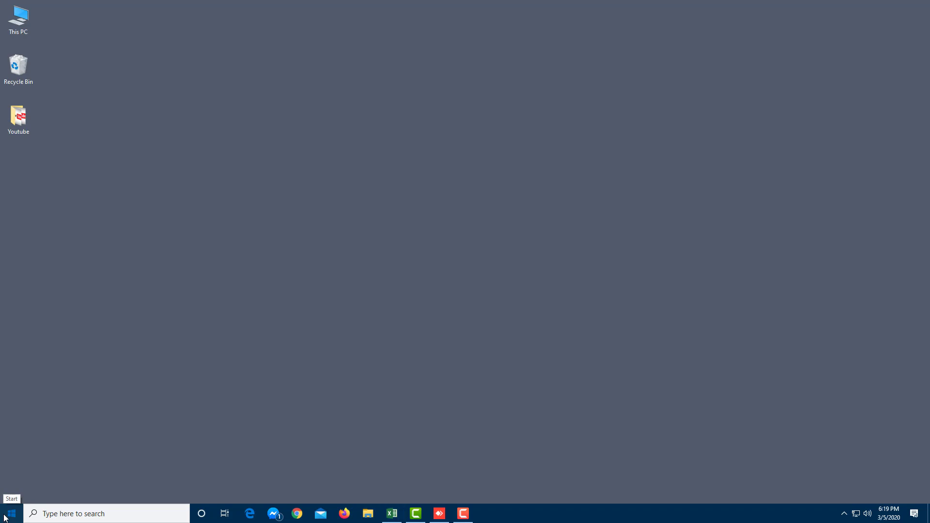
left_click(9, 514)
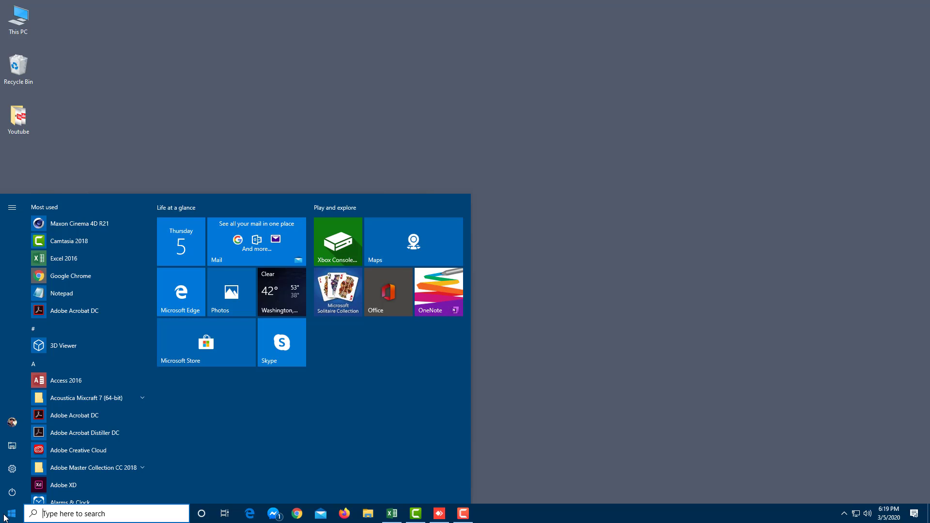
scroll(86, 322, "down", 20)
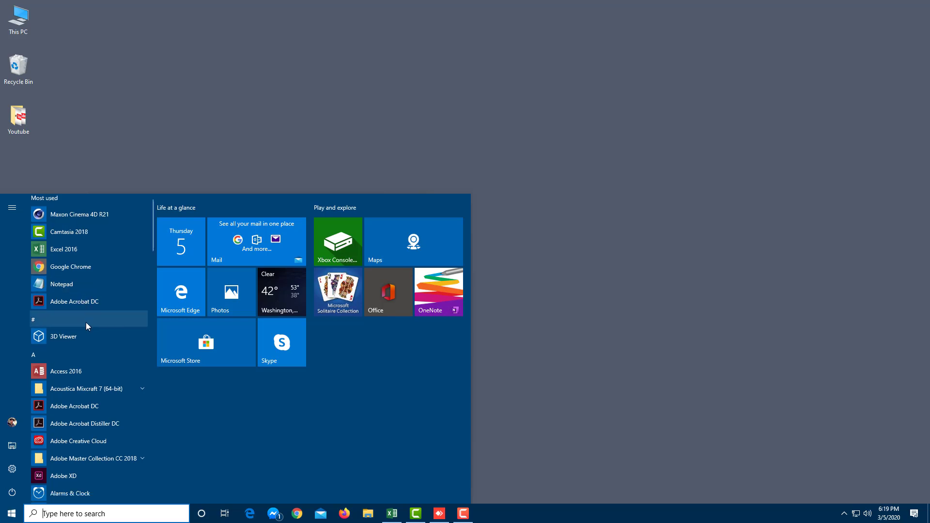
scroll(88, 330, "down", 10)
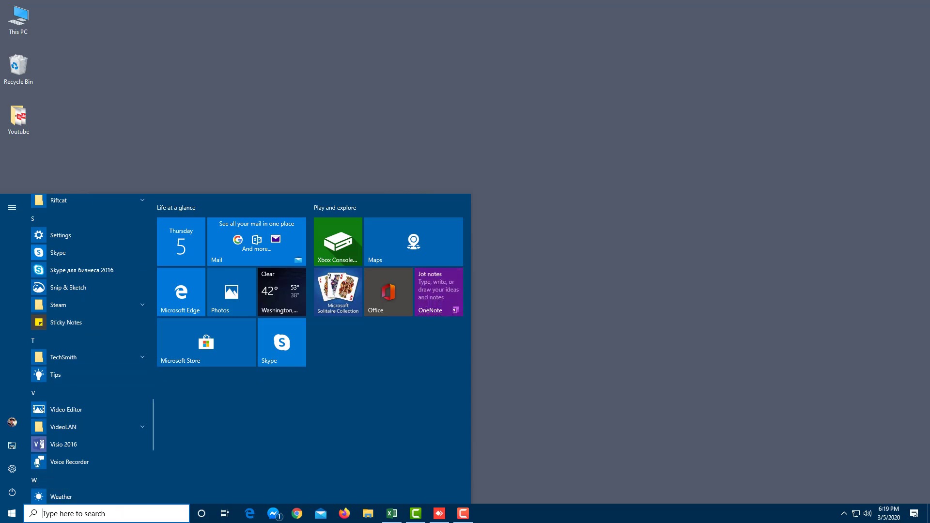
left_click(89, 514)
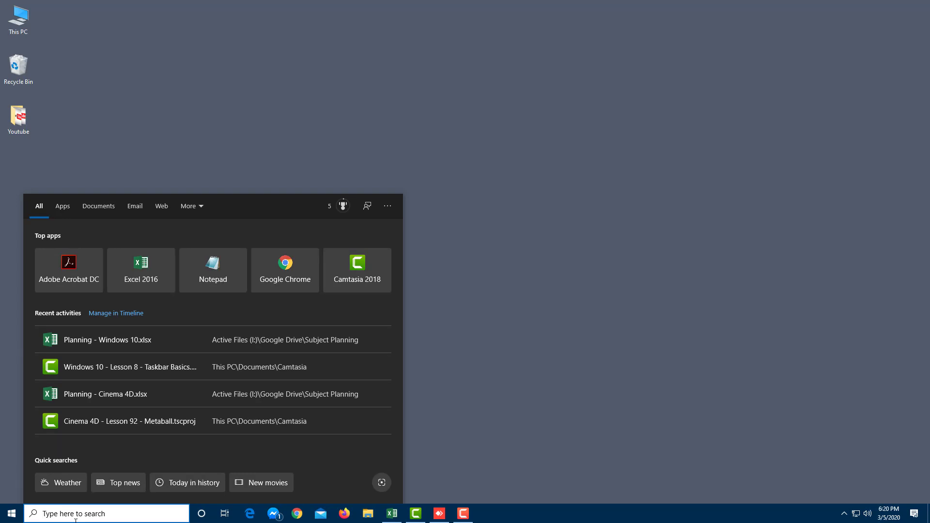
type("word")
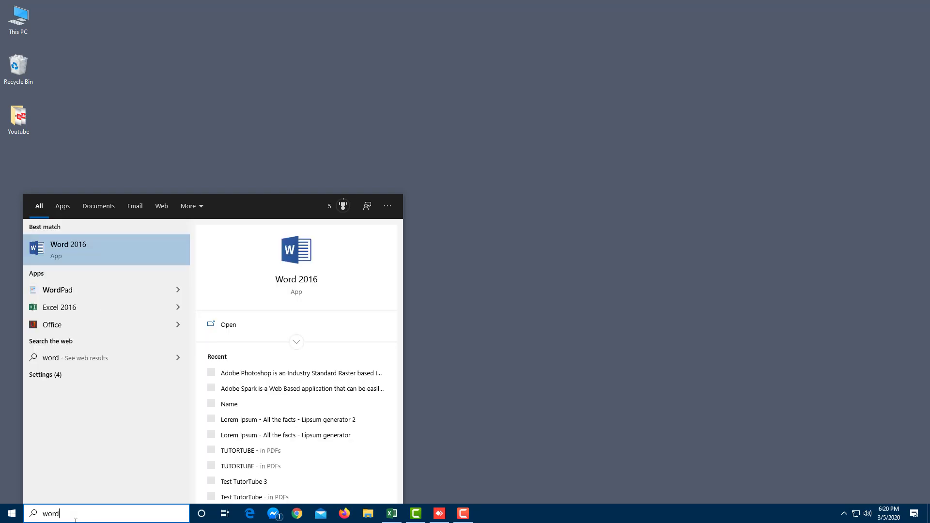
left_click(118, 254)
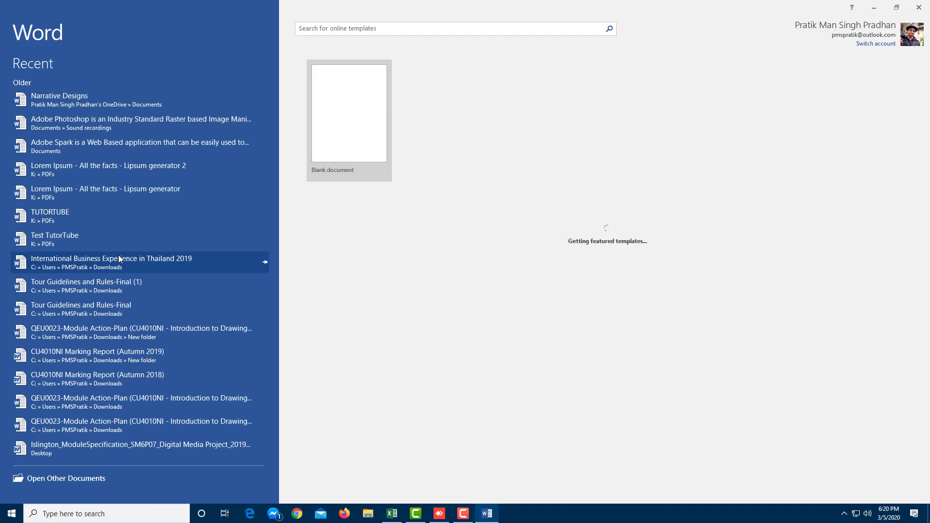
key("alt+F4")
left_click(66, 514)
type("note")
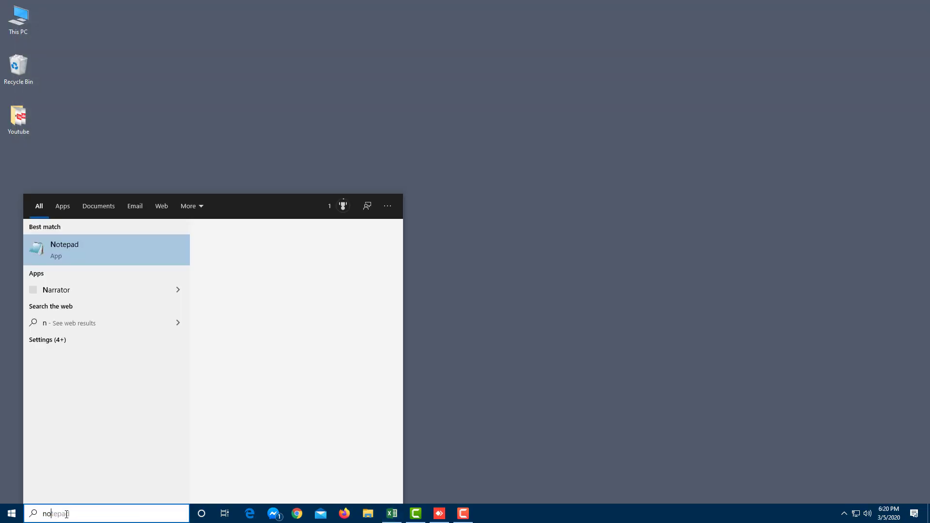
left_click(56, 253)
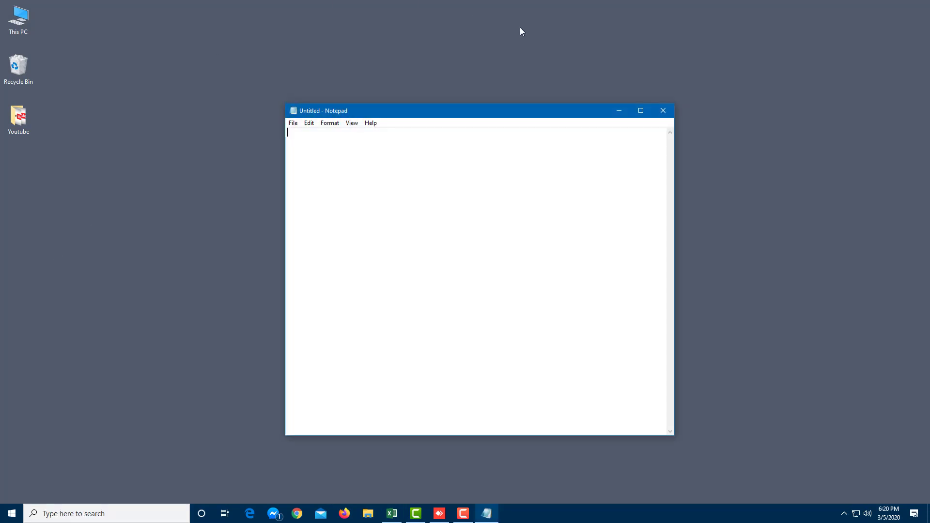
left_click(657, 110)
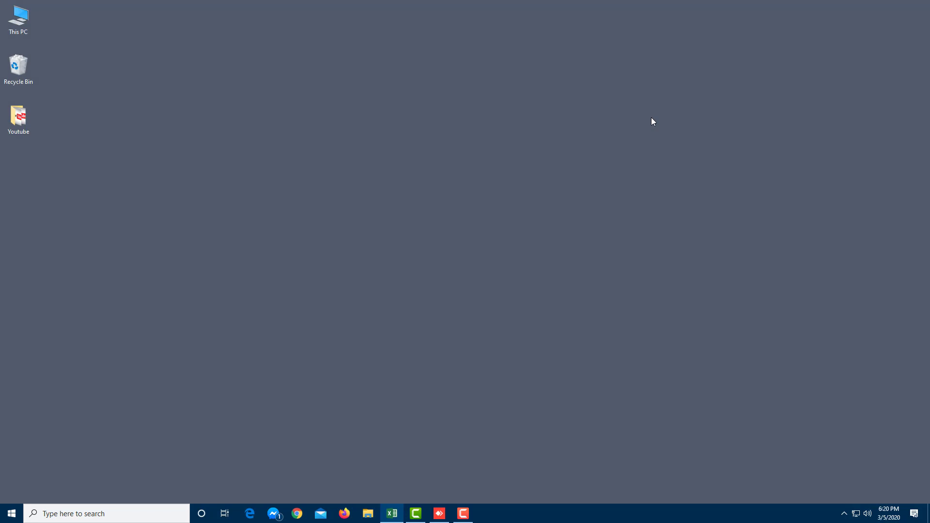